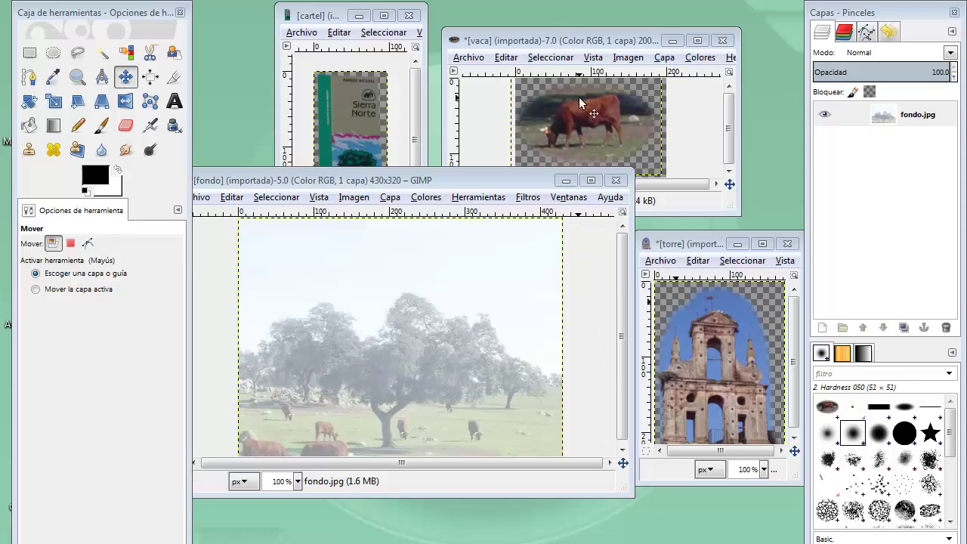
Step: Copy the soft-edged vaca cow image and switch back to the fondo.jpg oak-pasture window
left_click(580, 50)
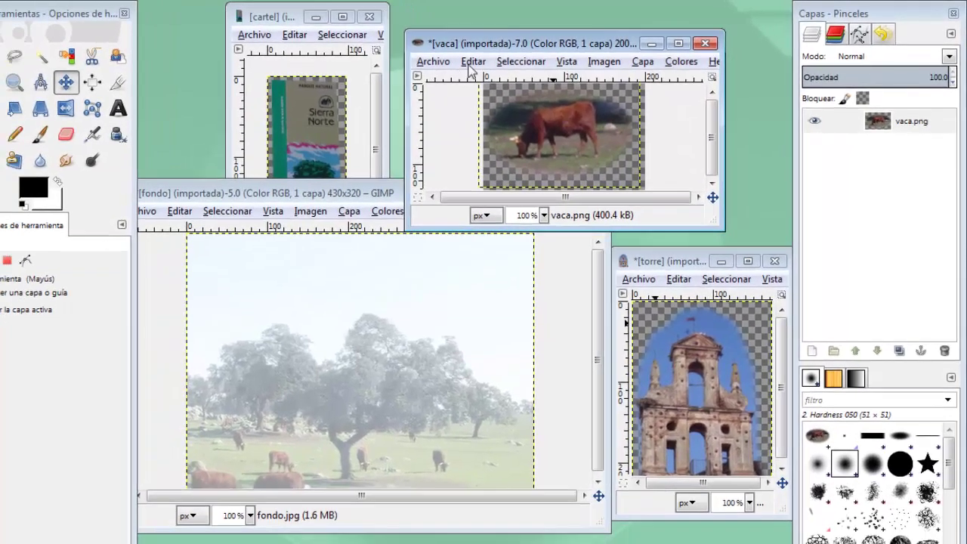
left_click(504, 59)
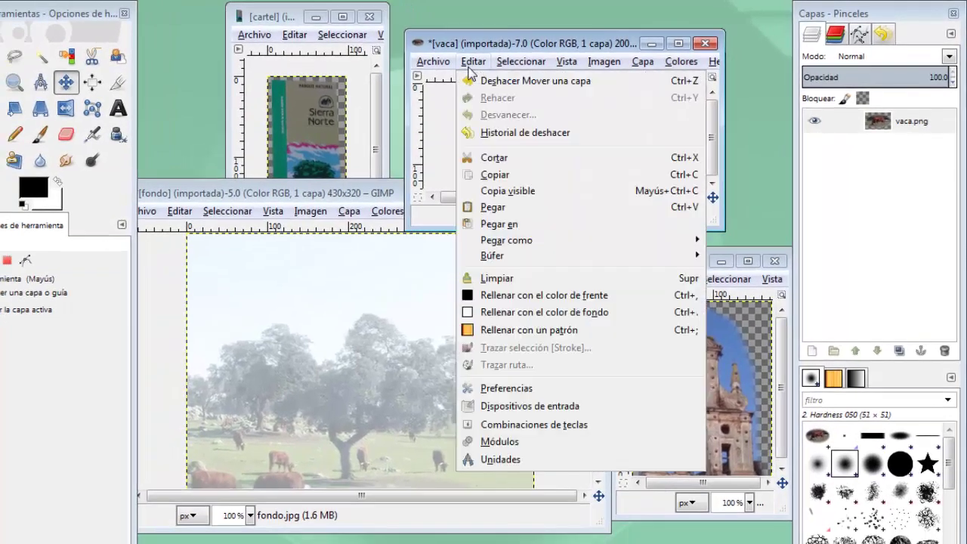
left_click(481, 181)
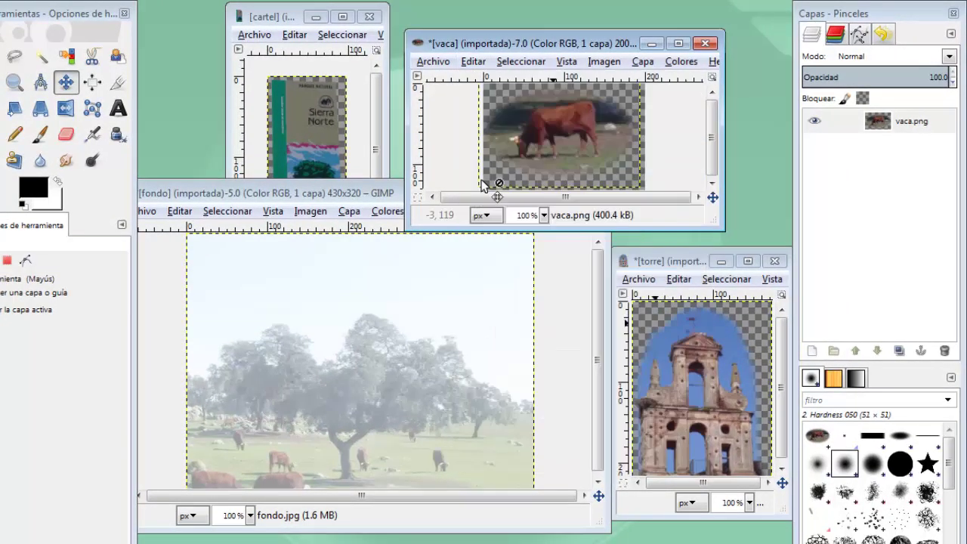
left_click(361, 193)
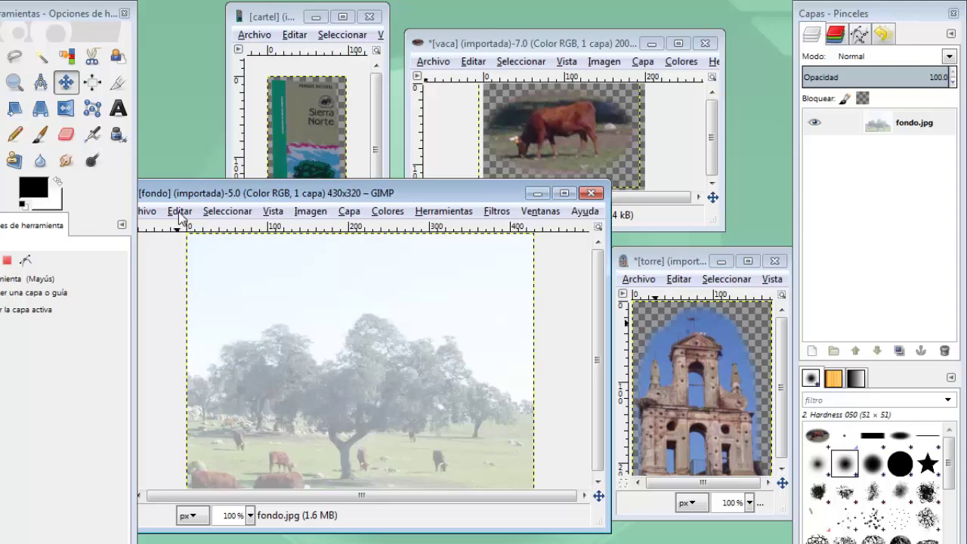
Step: Paste the copied cow into fondo.jpg and anchor the floating selection into the background layer
left_click(180, 212)
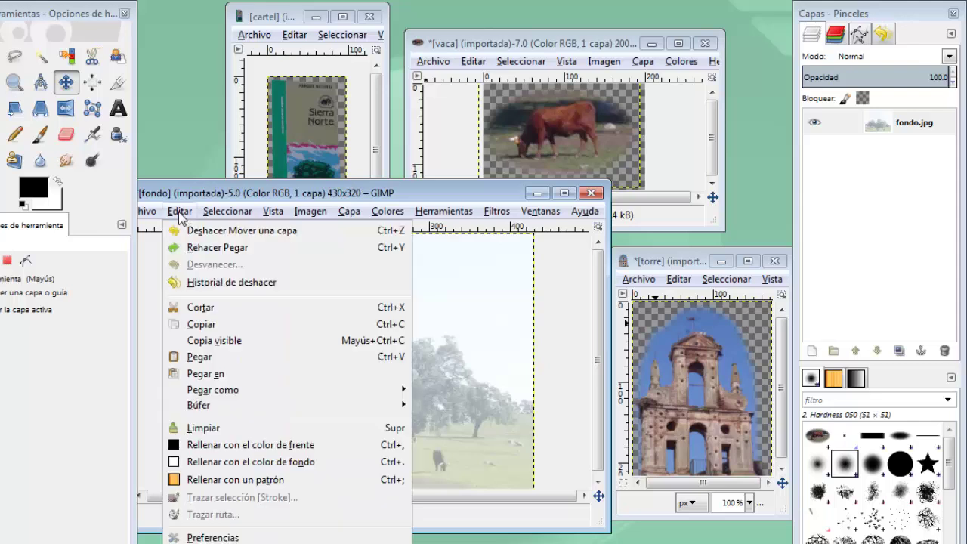
left_click(200, 356)
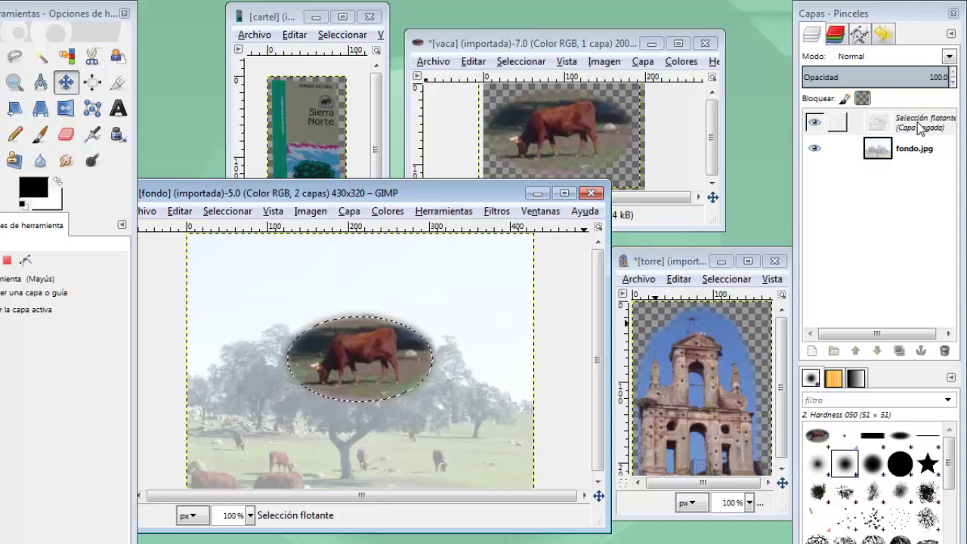
left_click(919, 352)
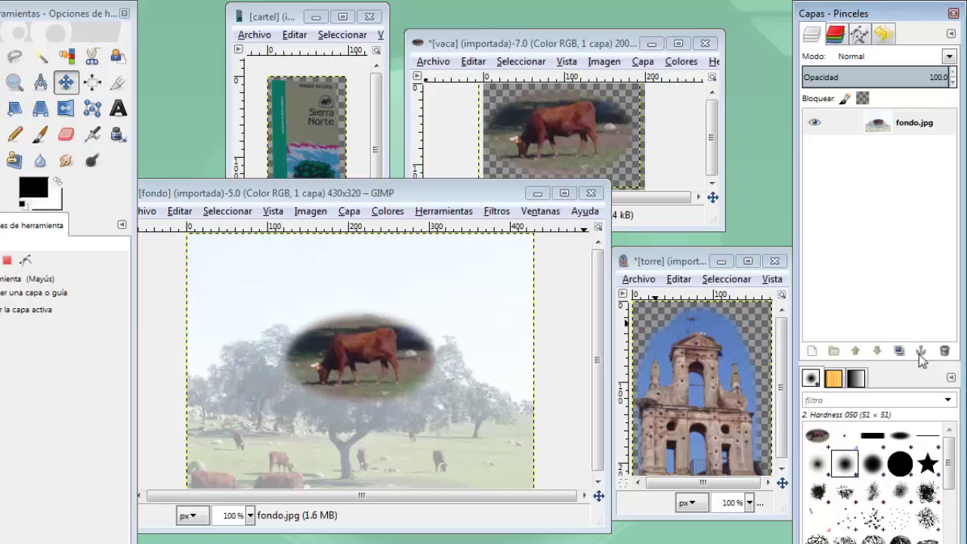
Step: Undo the anchor, turn the floating cow into its own new layer, and name it Toro
key("ctrl+v")
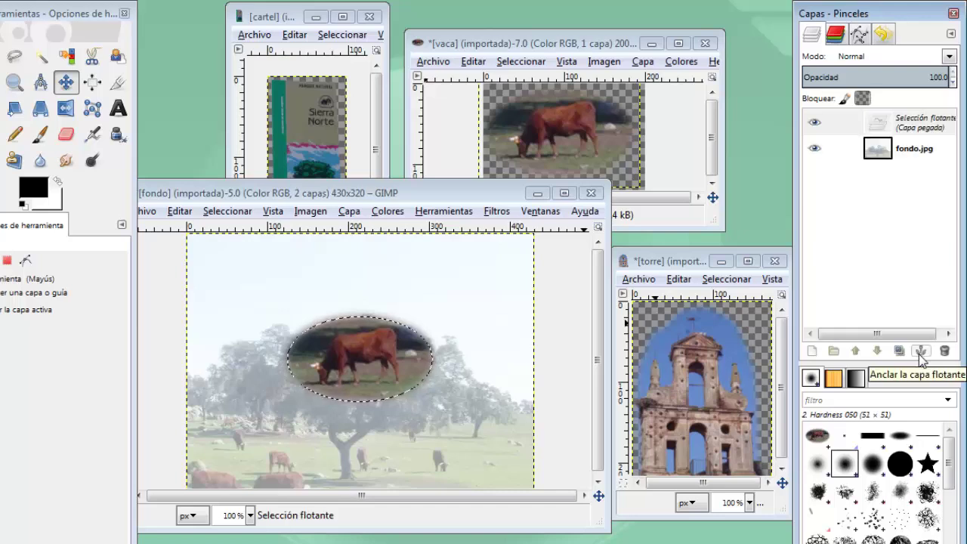
right_click(912, 122)
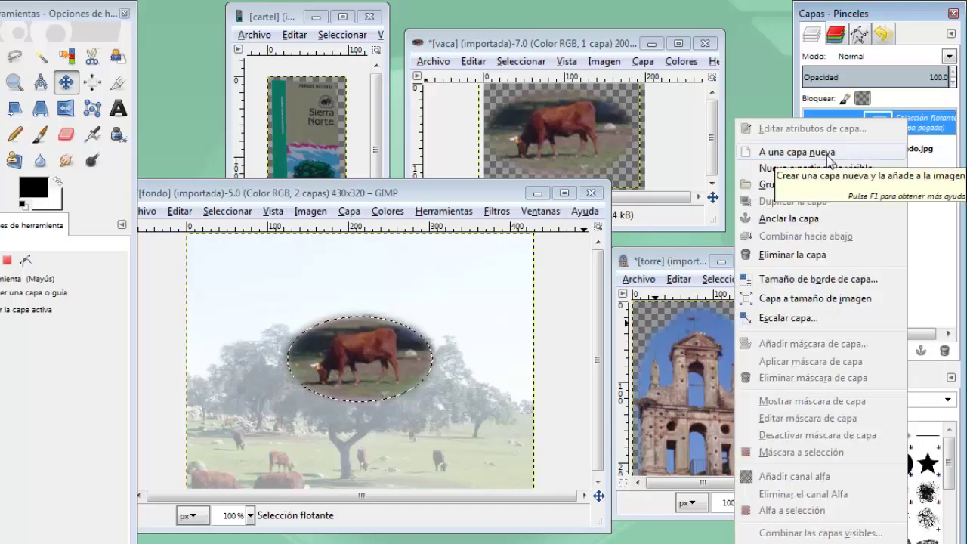
left_click(827, 155)
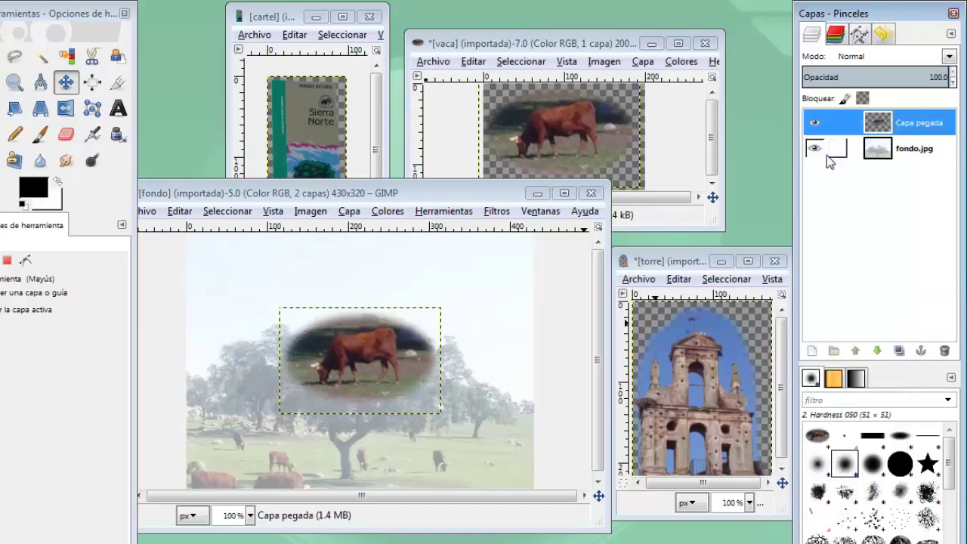
double_click(916, 123)
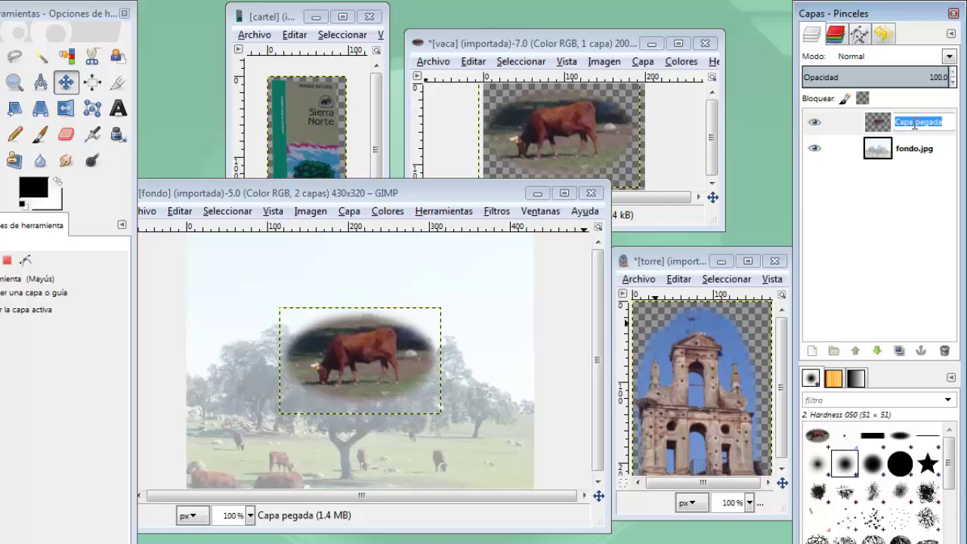
type("T")
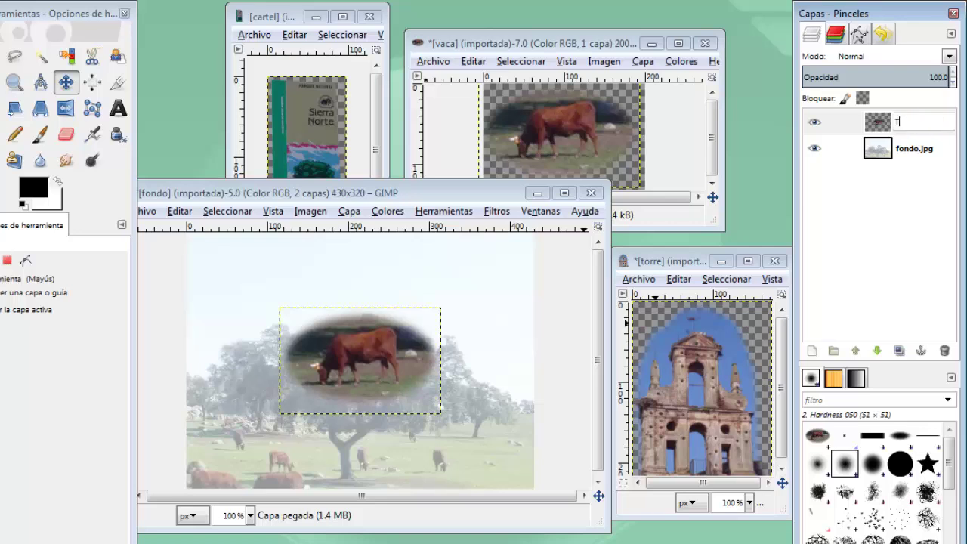
type("oro")
key("Return")
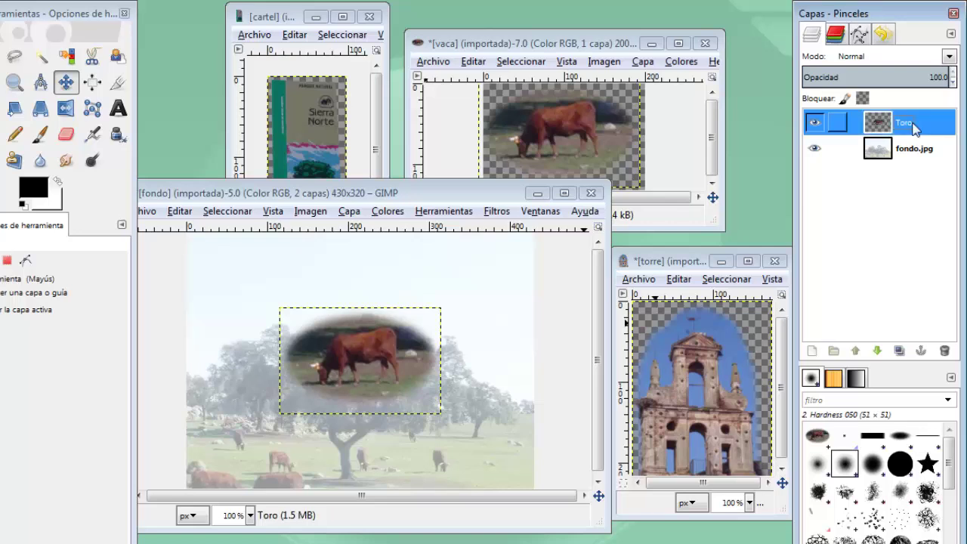
Step: Copy the Sierra Norte poster and paste it into fondo as a new layer above Toro
left_click(283, 19)
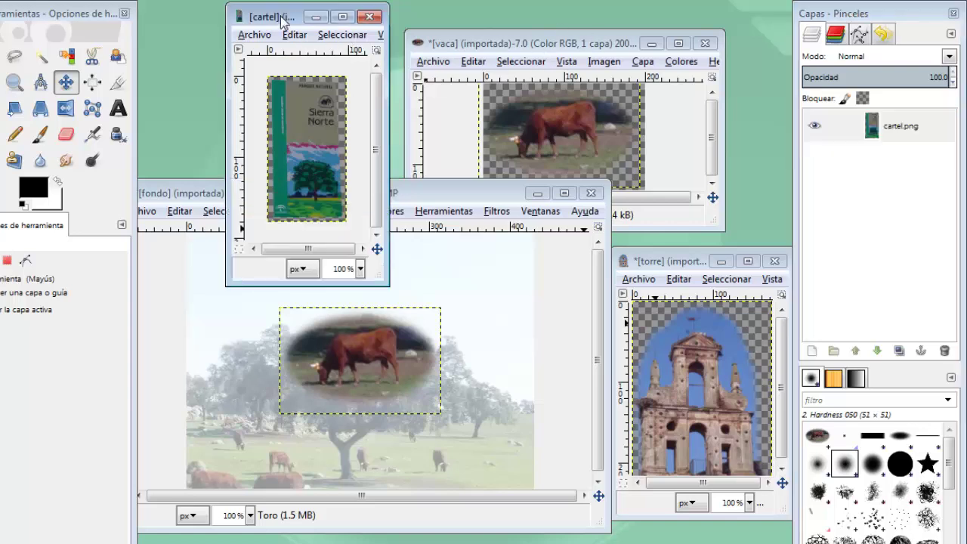
left_click(291, 35)
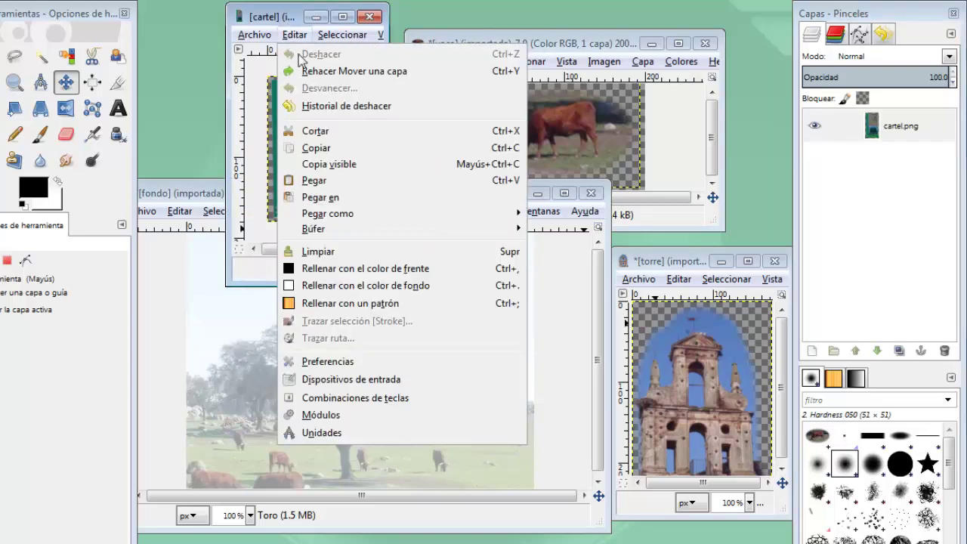
left_click(321, 145)
left_click(186, 188)
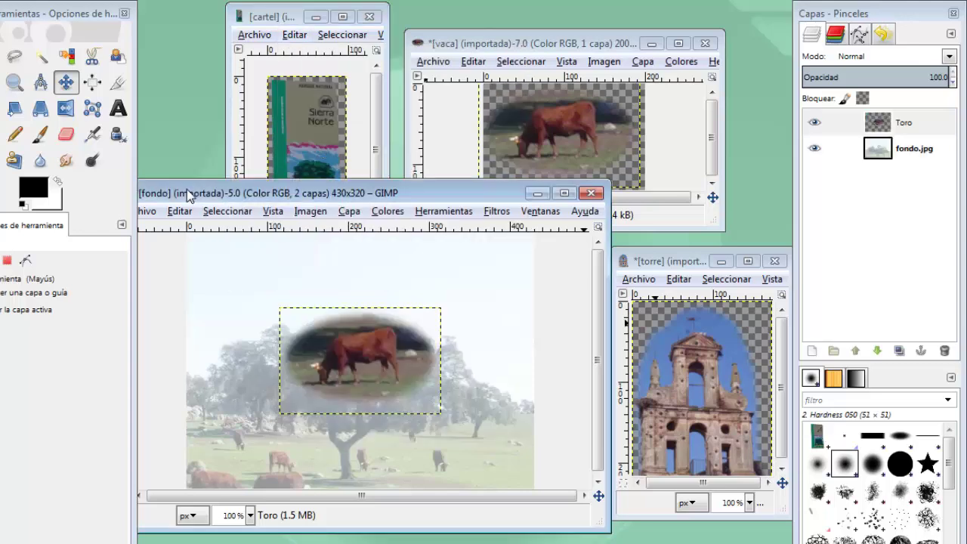
left_click(185, 215)
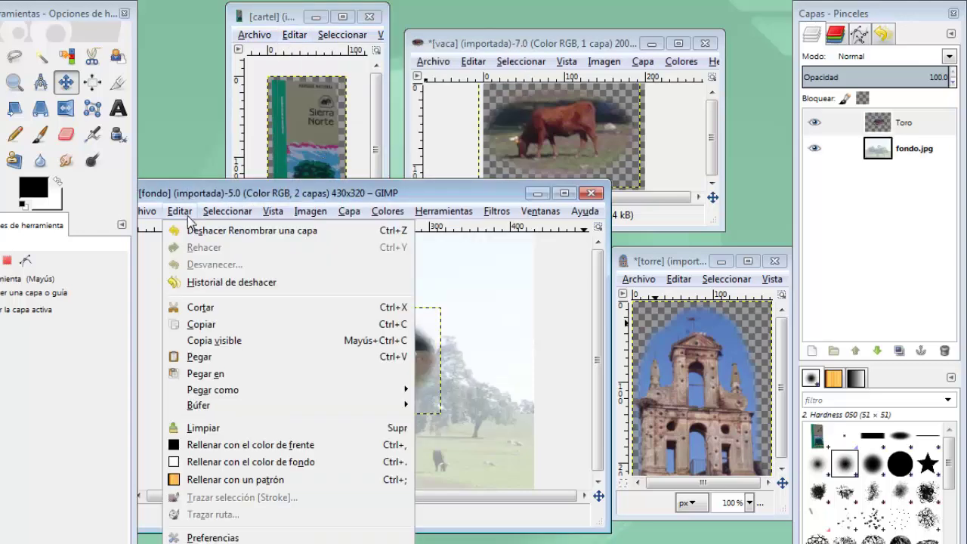
left_click(199, 357)
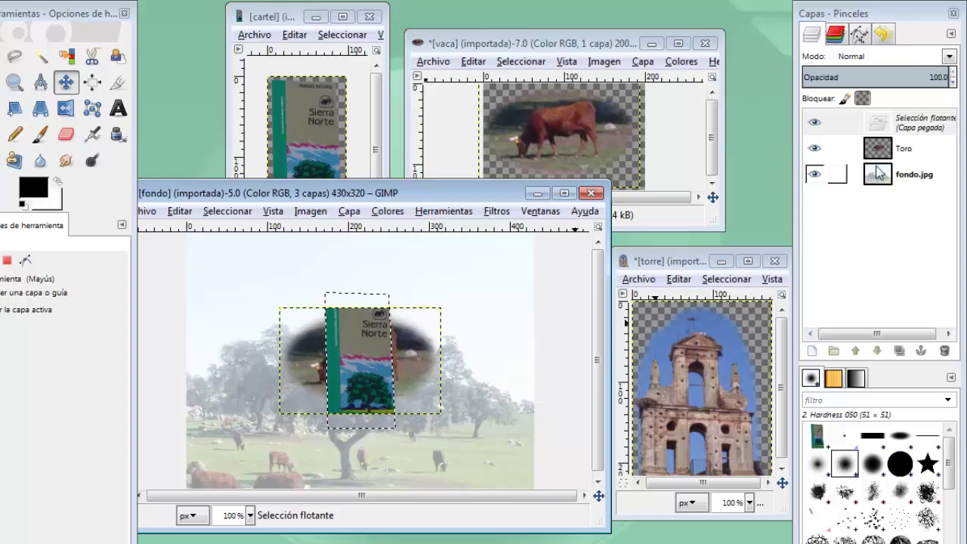
right_click(918, 125)
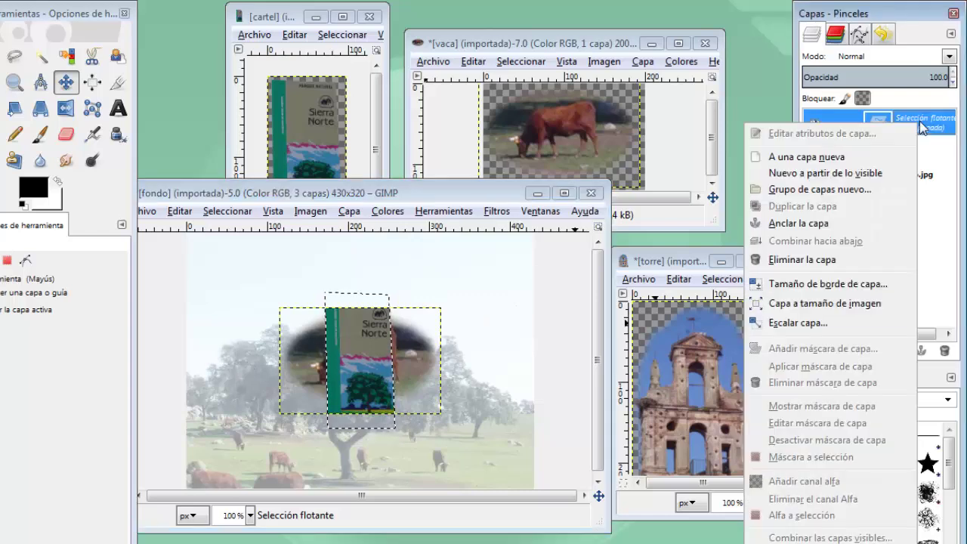
left_click(805, 156)
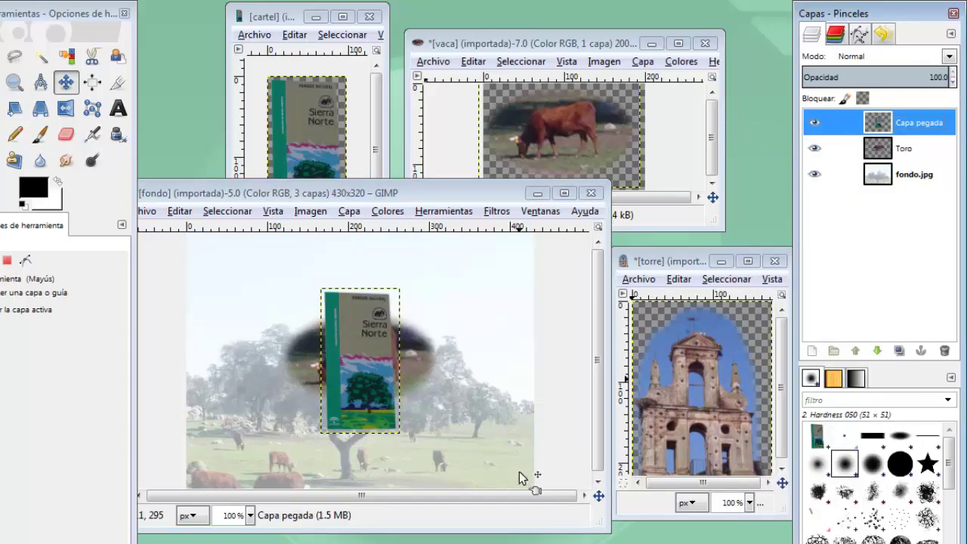
left_click(695, 264)
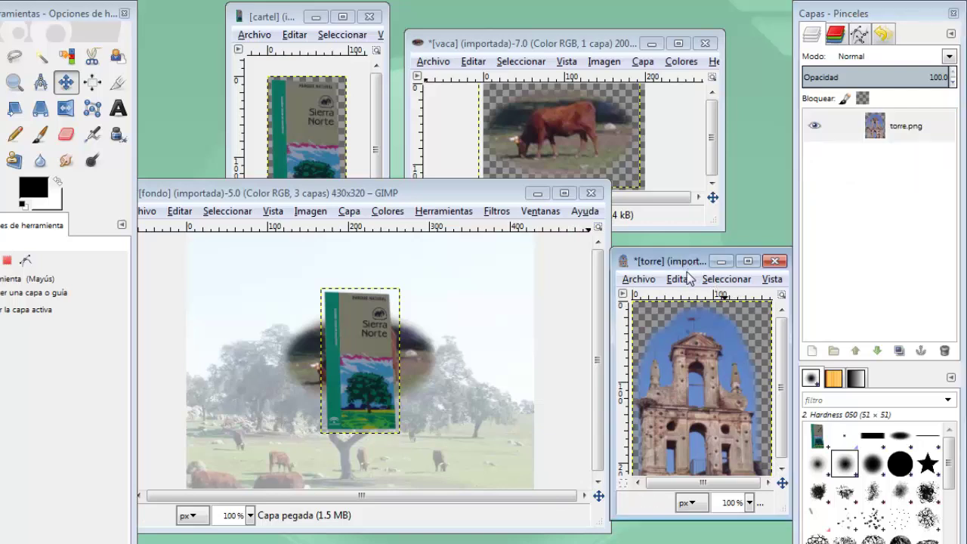
Step: Copy the ruined tower image and paste it into fondo as the new top layer Capa pegada #1
left_click(678, 278)
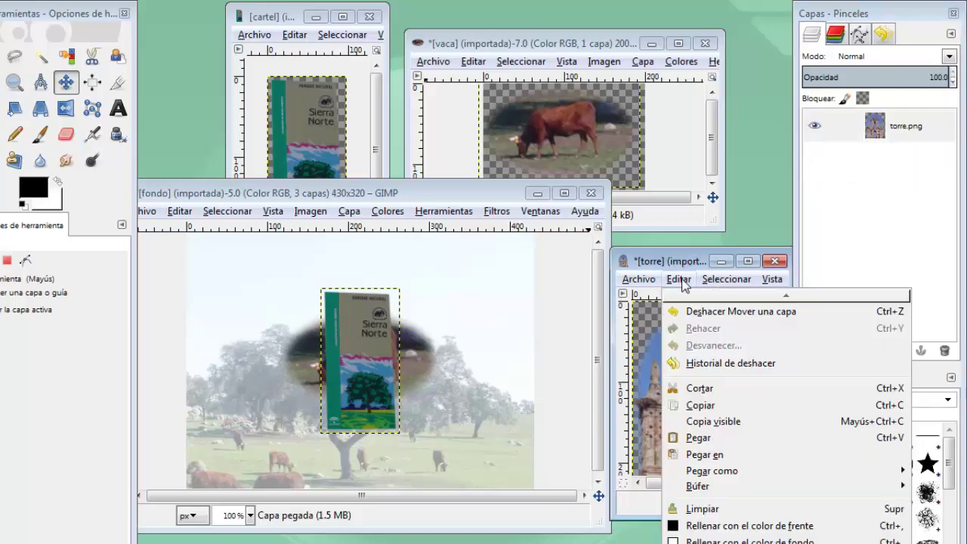
left_click(703, 411)
left_click(474, 194)
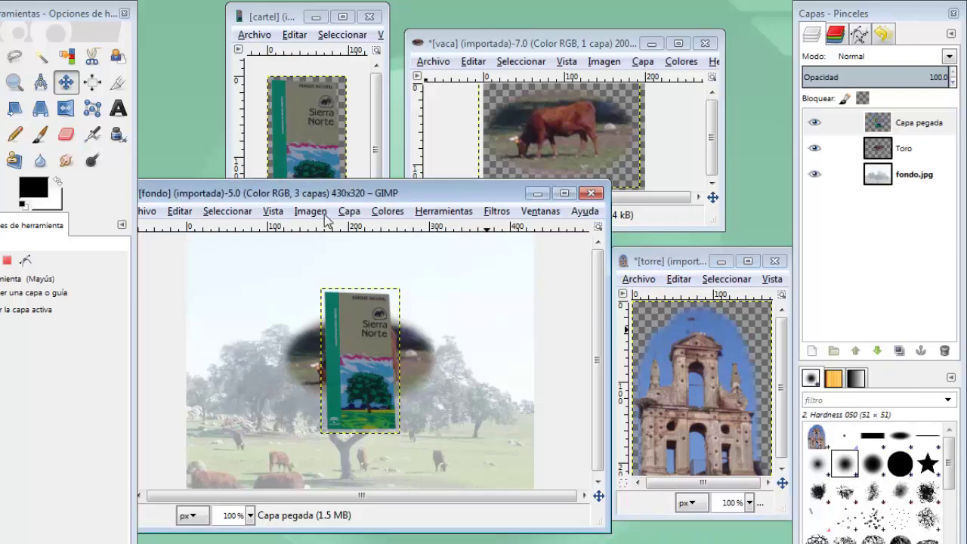
left_click(181, 211)
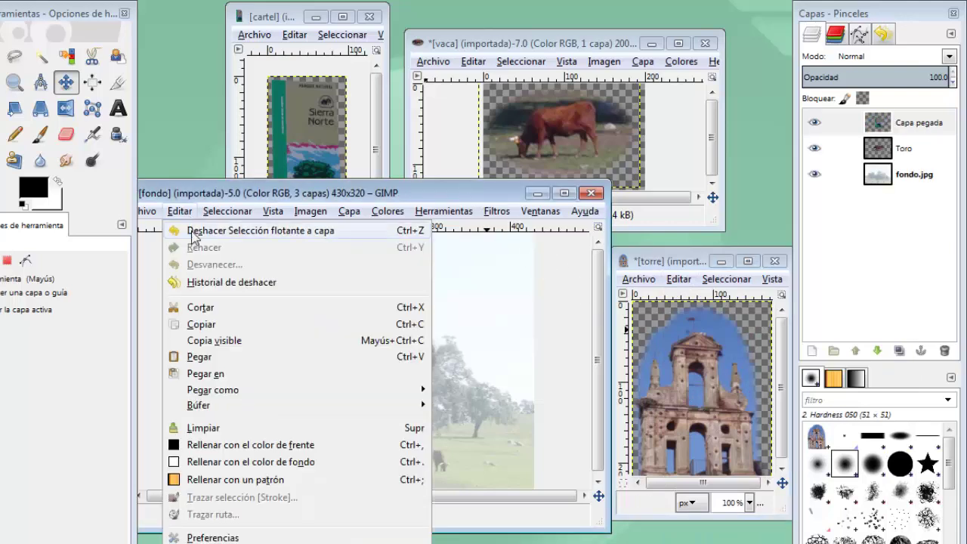
left_click(200, 356)
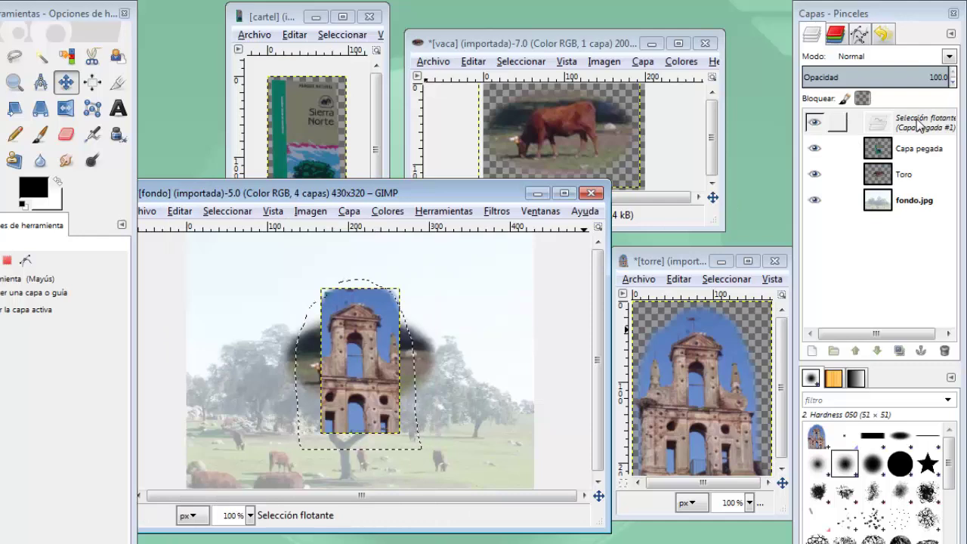
right_click(918, 125)
left_click(757, 162)
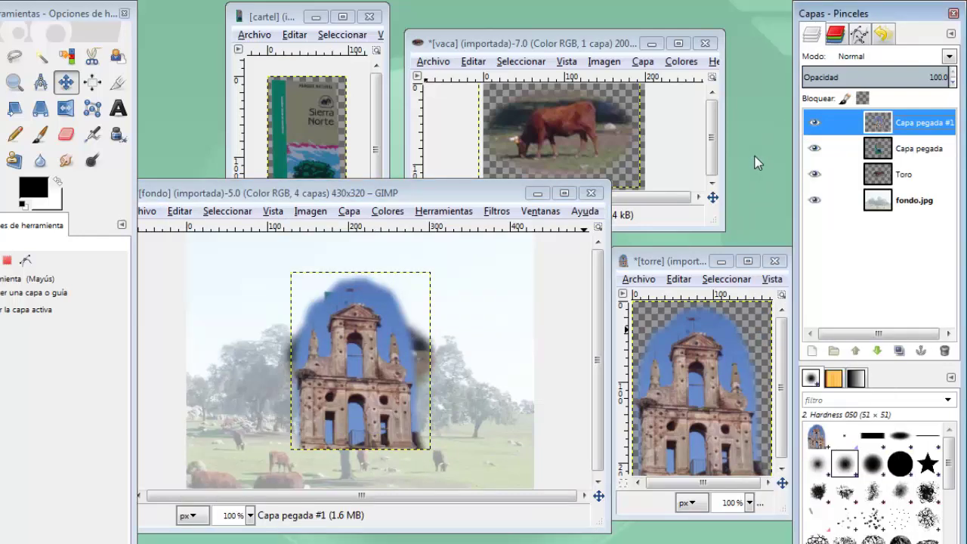
left_click(66, 81)
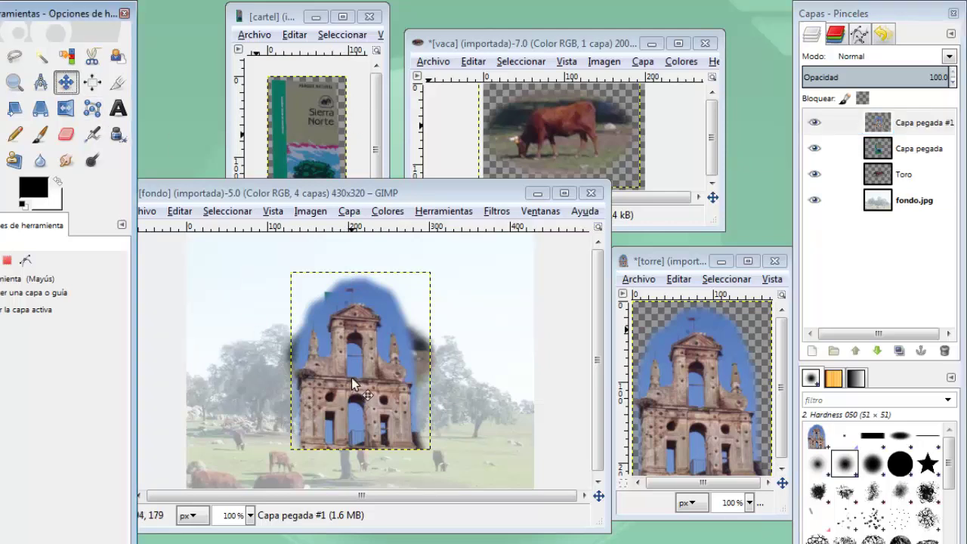
Step: Move the tower to the lower right, the Sierra Norte poster to the lower left, and the cow to the top centre
left_click_drag(352, 379, 459, 418)
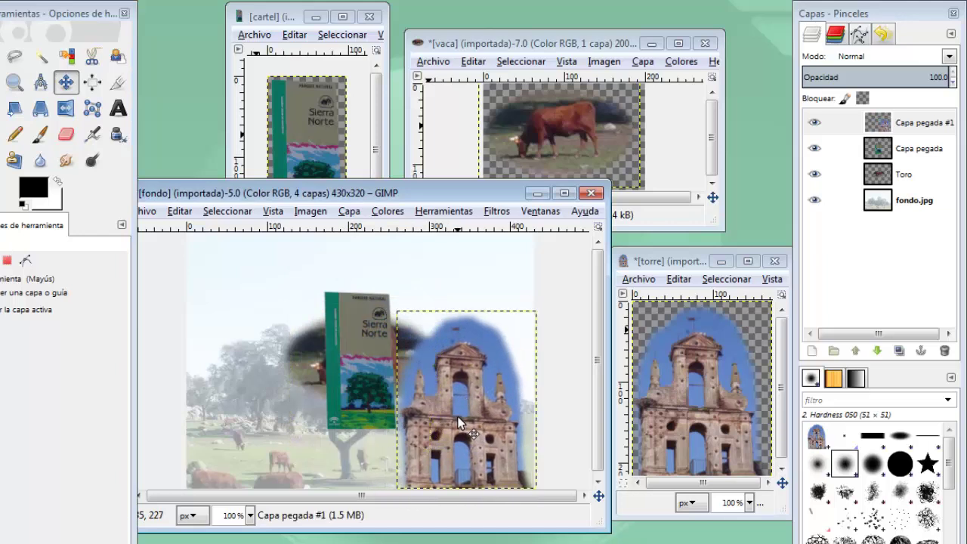
left_click(920, 146)
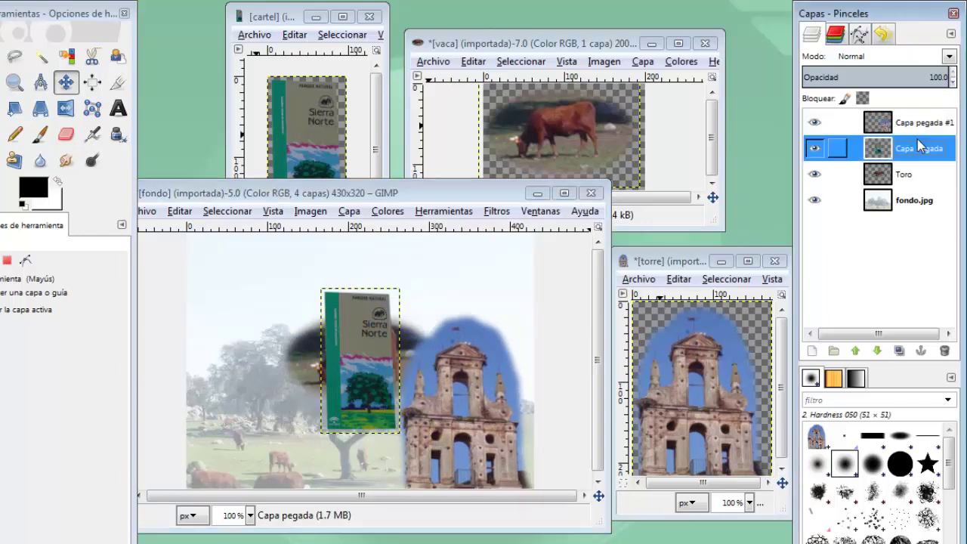
left_click_drag(338, 365, 204, 423)
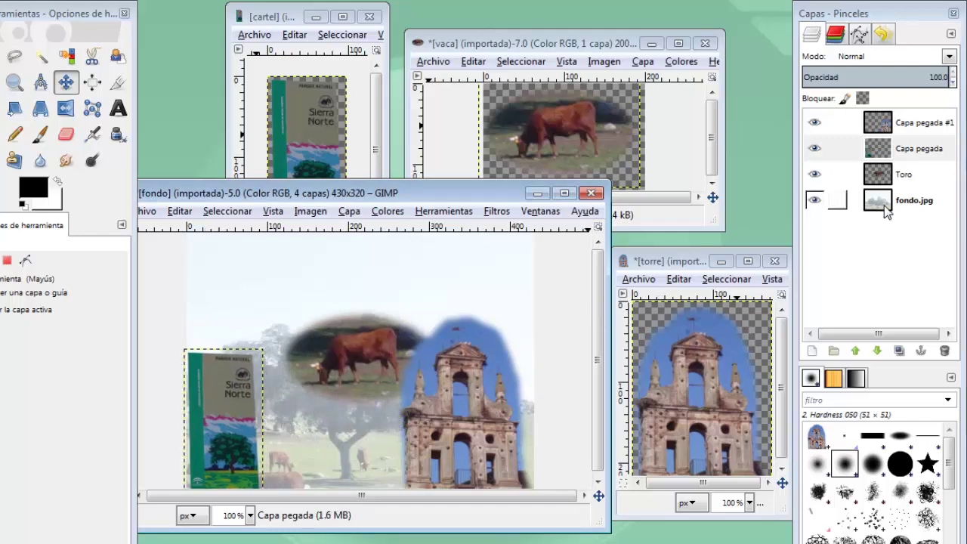
left_click(887, 174)
left_click_drag(355, 360, 312, 253)
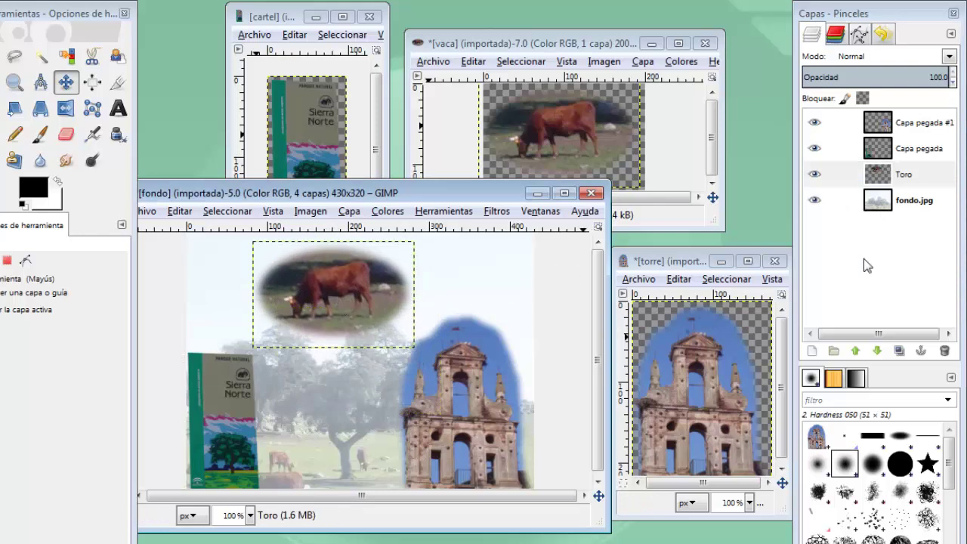
Step: Rename the tower layer Capa pegada #1 to Torre
double_click(923, 149)
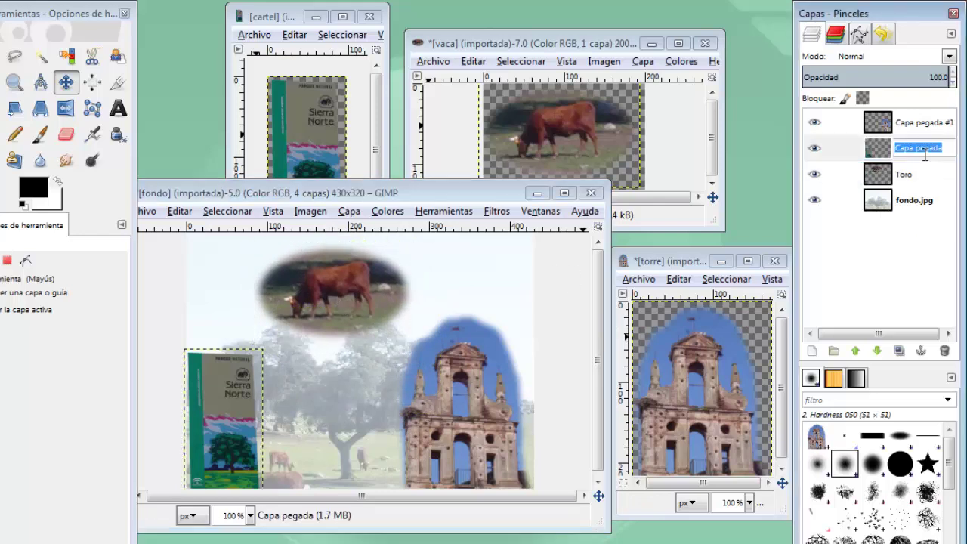
type("Ca")
type("rtel")
double_click(923, 122)
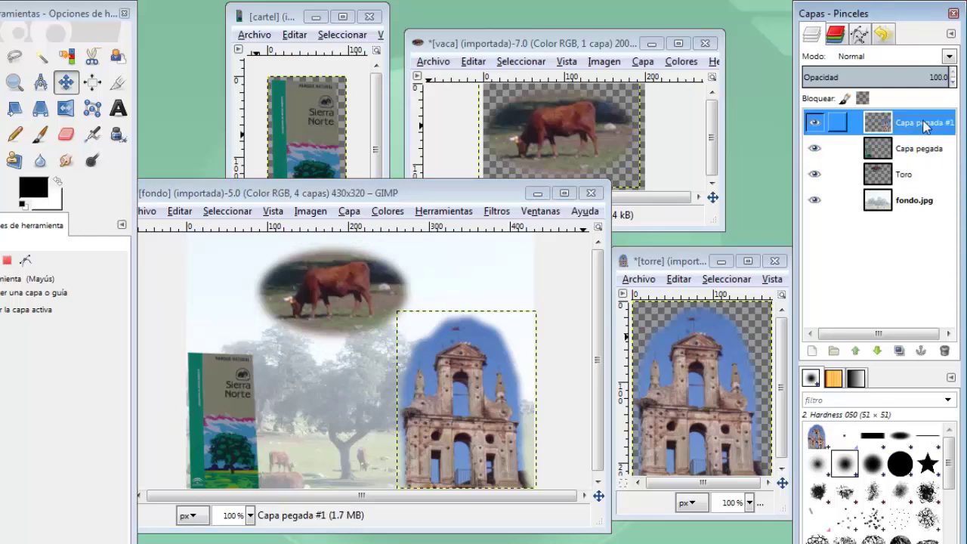
type("To")
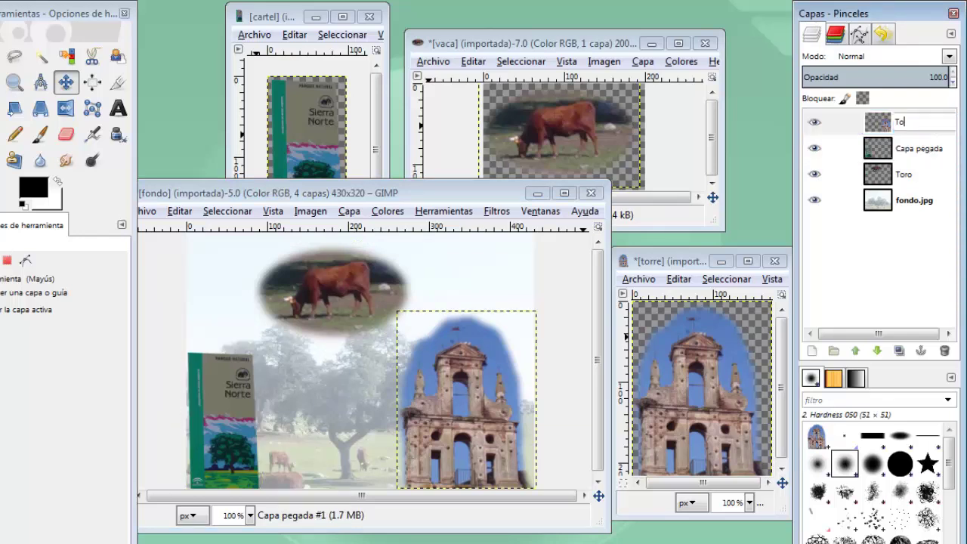
type("rre")
key("Return")
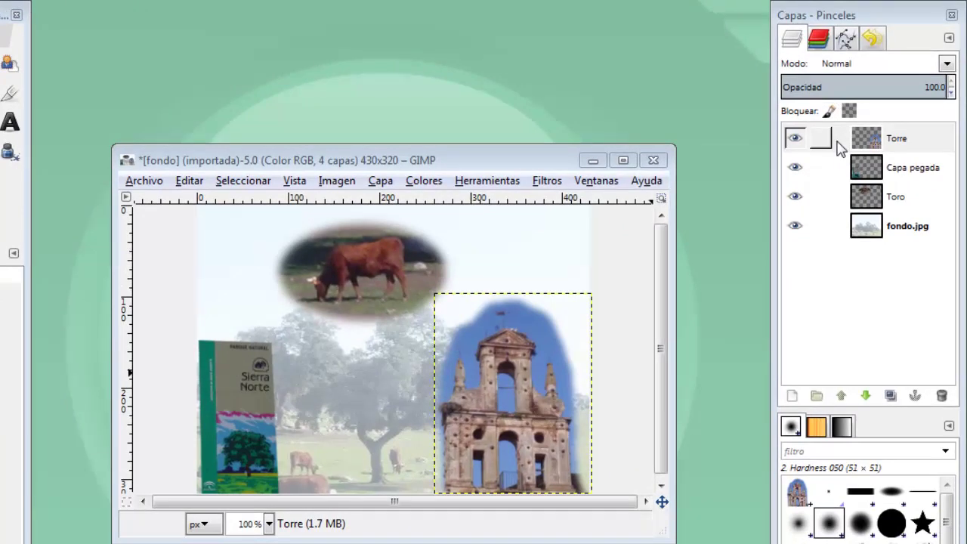
Step: Rename the poster layer Capa pegada to Cartel
left_click(891, 143)
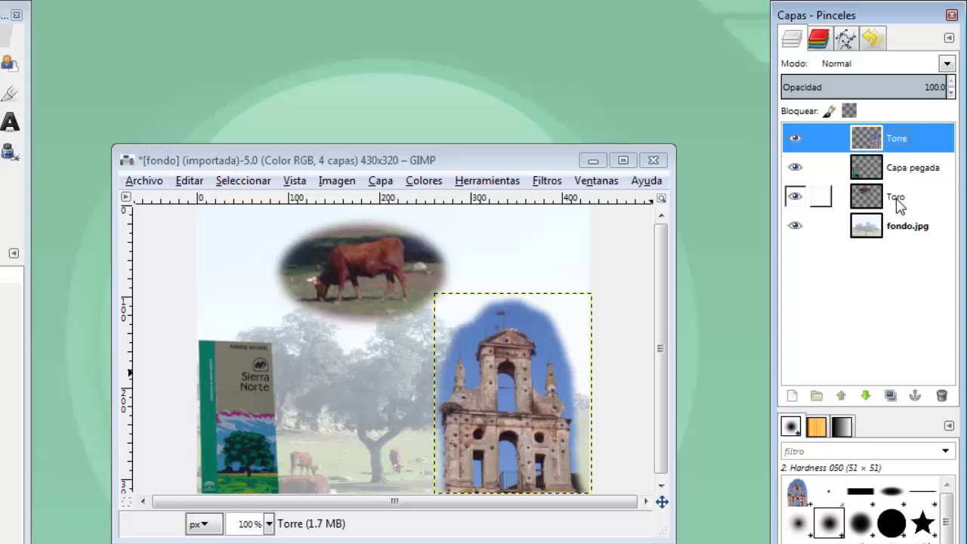
left_click(897, 201)
double_click(906, 167)
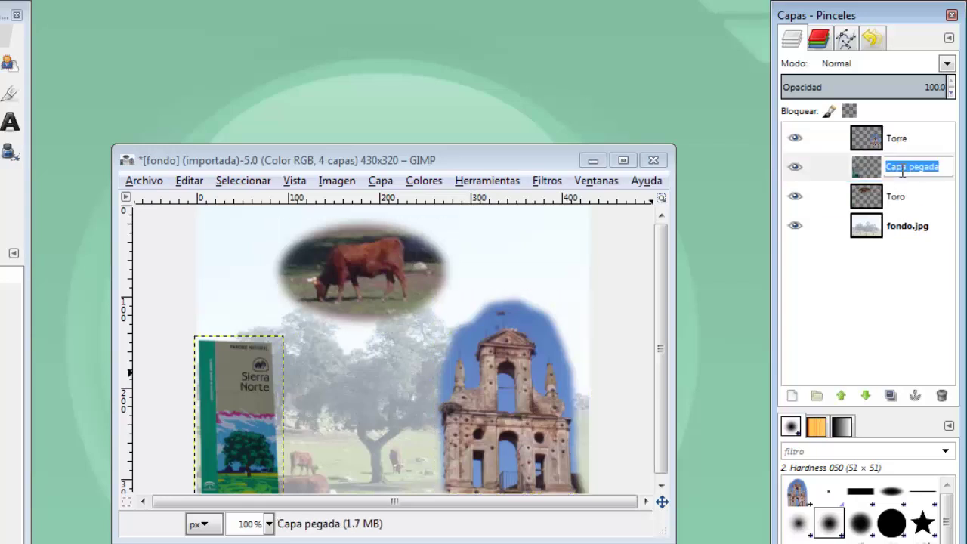
type("Cartel")
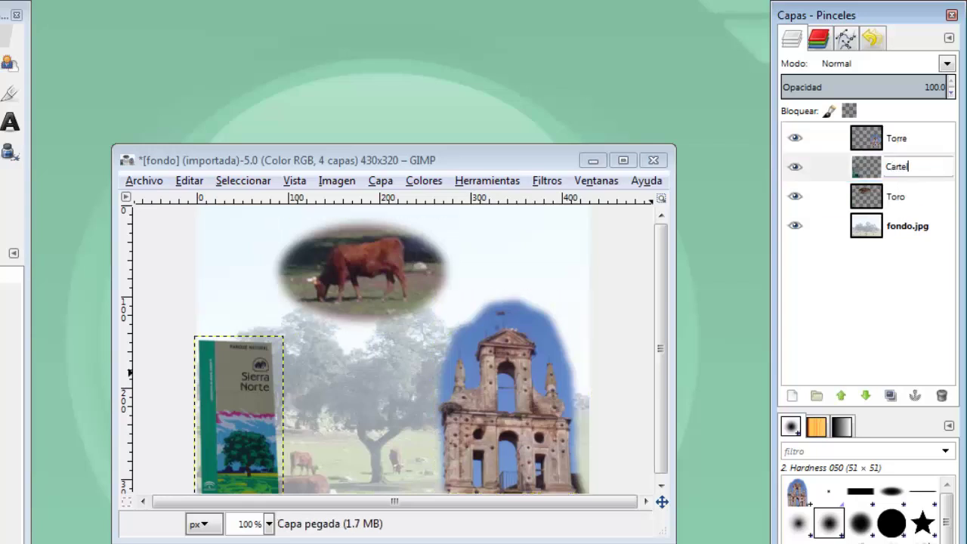
key("Return")
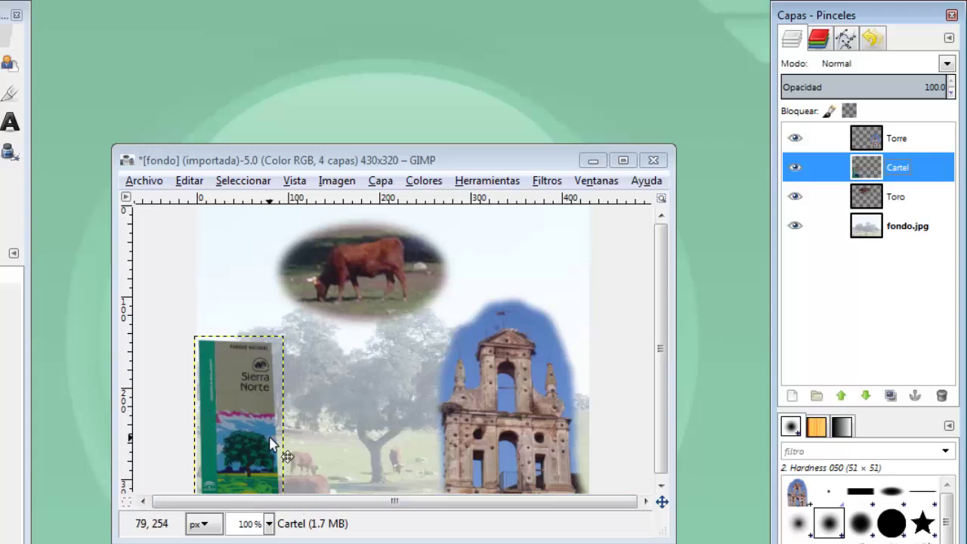
left_click(898, 197)
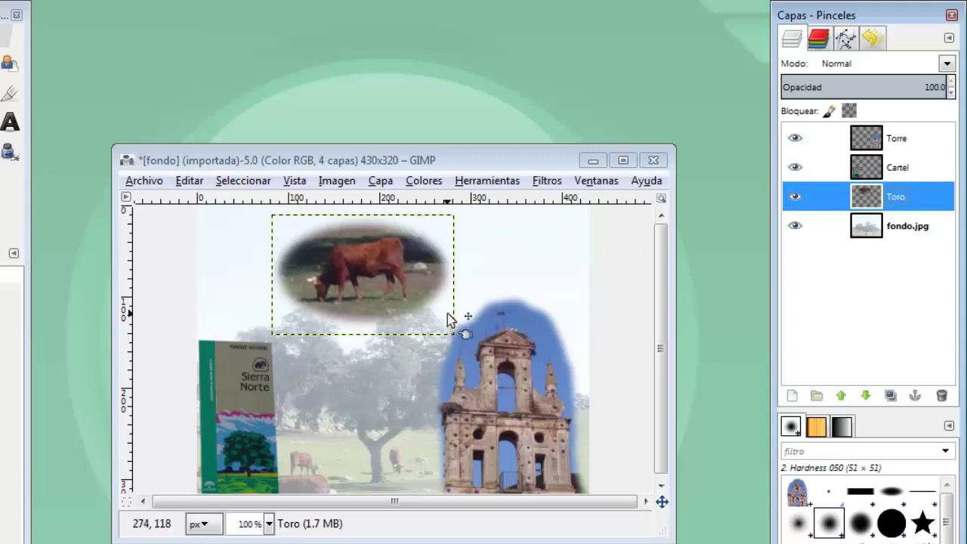
left_click(900, 144)
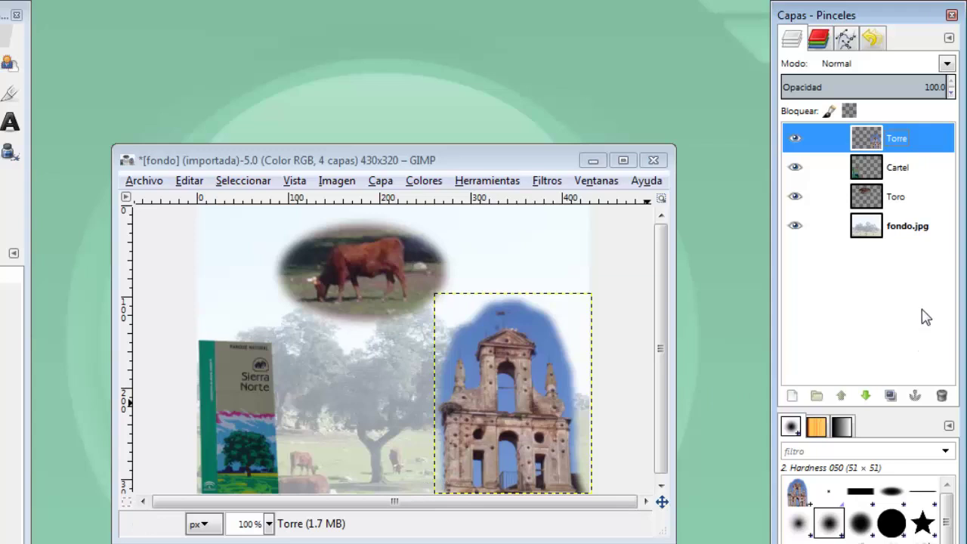
right_click(917, 146)
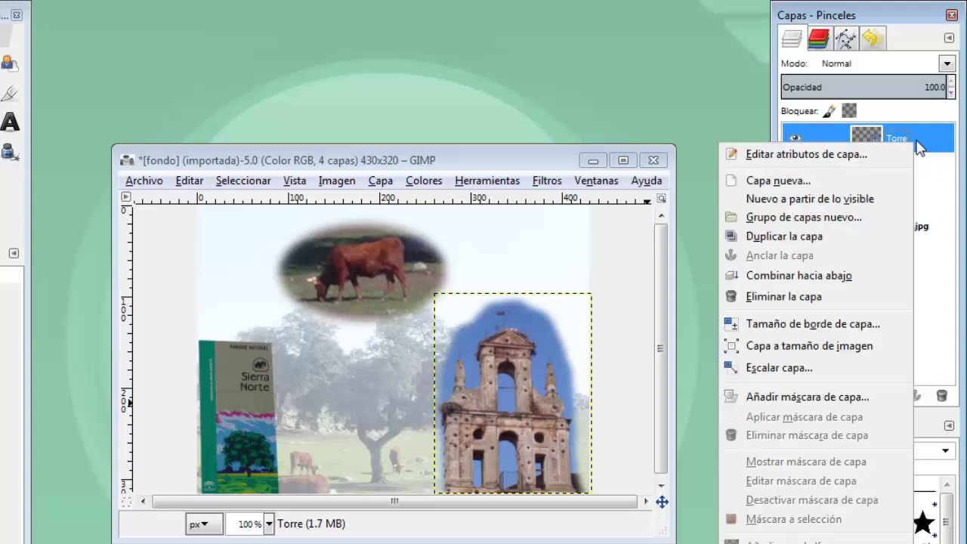
left_click(506, 165)
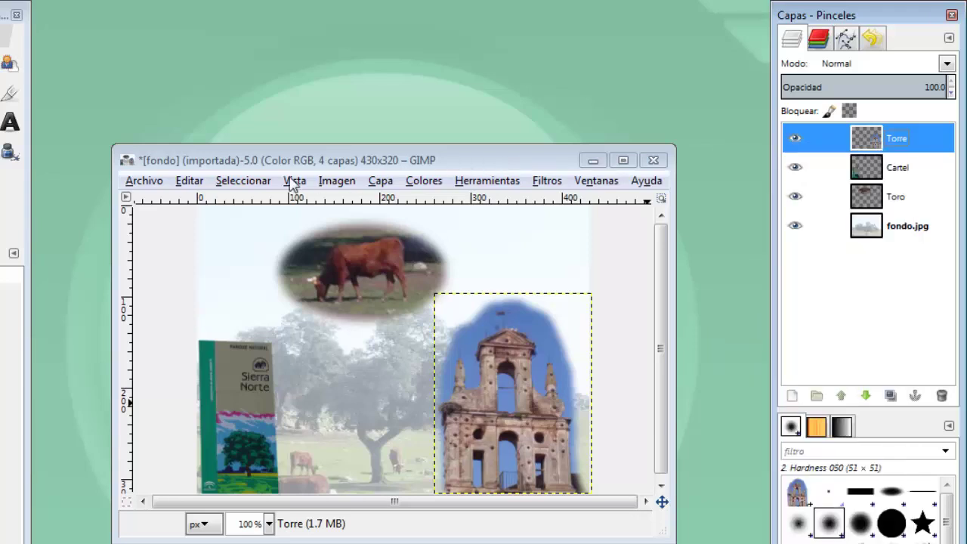
Step: Save the four-layer collage with Archivo > Guardar under the name SierraNorte.xcf in the Desktop folder
left_click(139, 185)
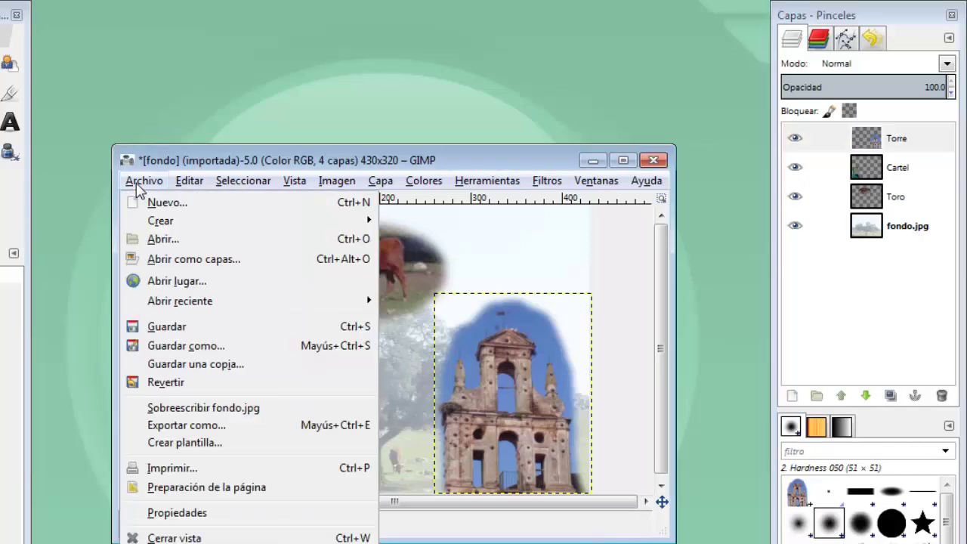
left_click(146, 331)
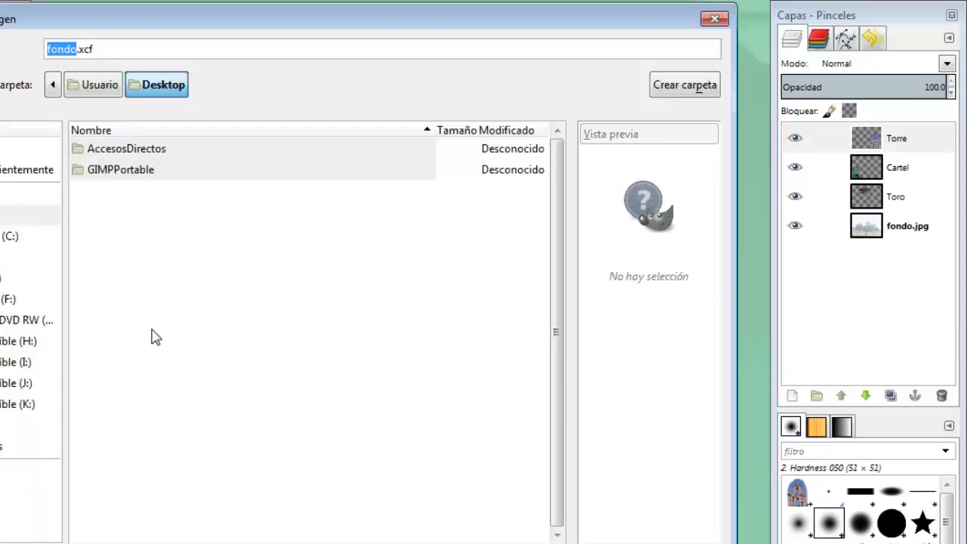
type("SierraNor")
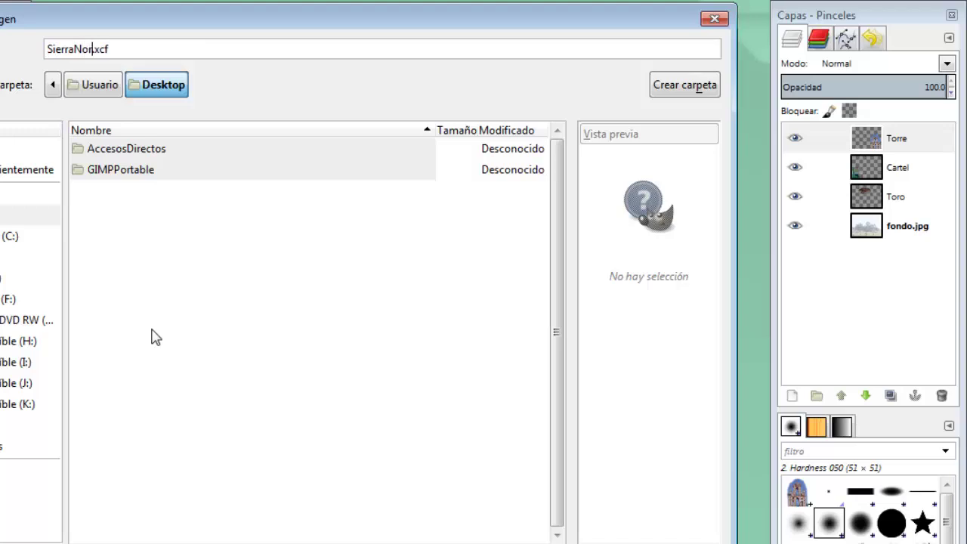
type("te")
key("Return")
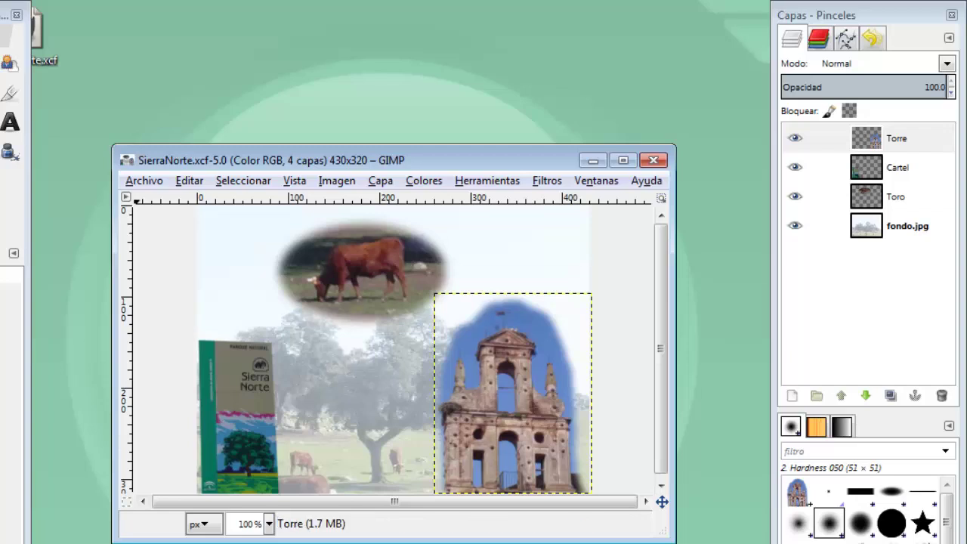
Step: Duplicate the collage with Imagen > Duplicar, close SierraNorte.xcf, and centre the untitled copy's window
left_click(335, 182)
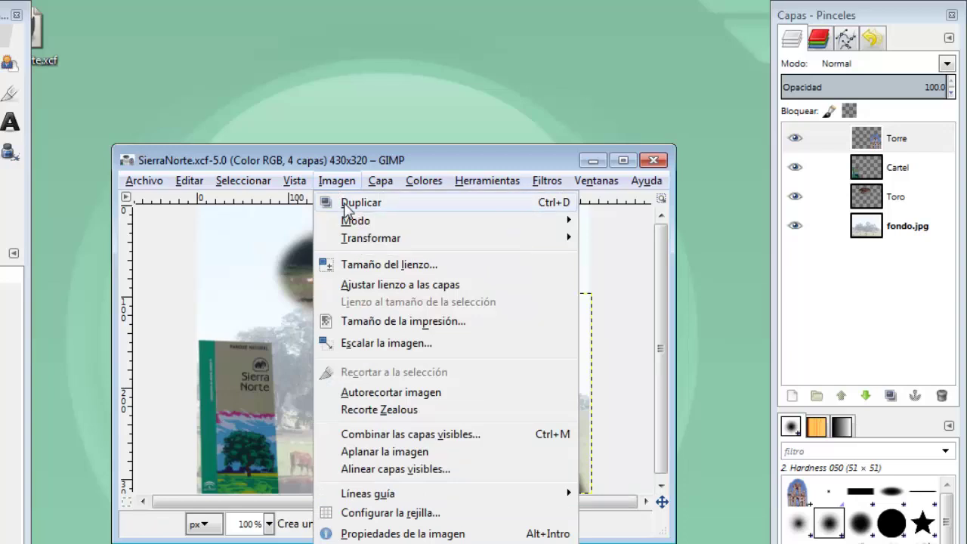
left_click(345, 204)
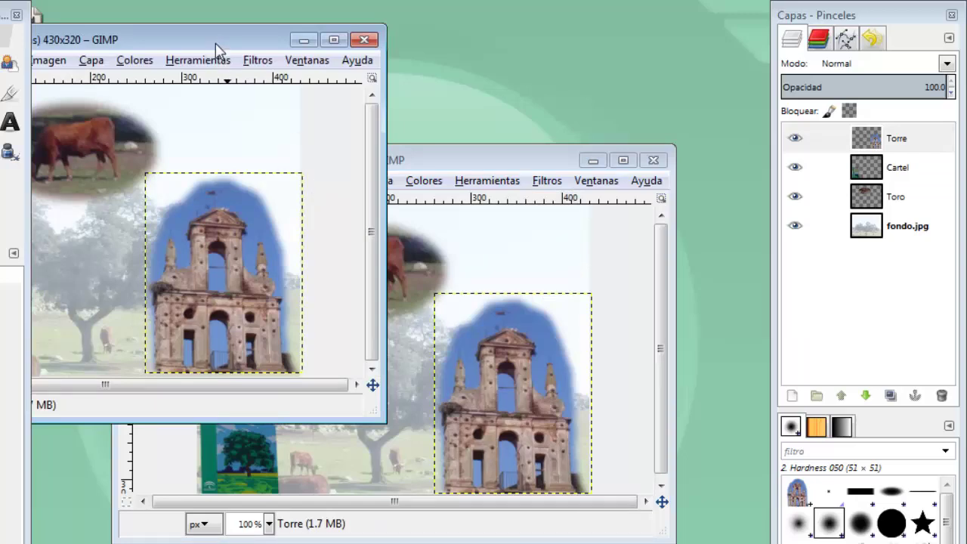
mouse_move(216, 43)
left_mouse_down()
mouse_move(405, 238)
mouse_move(543, 266)
left_mouse_up()
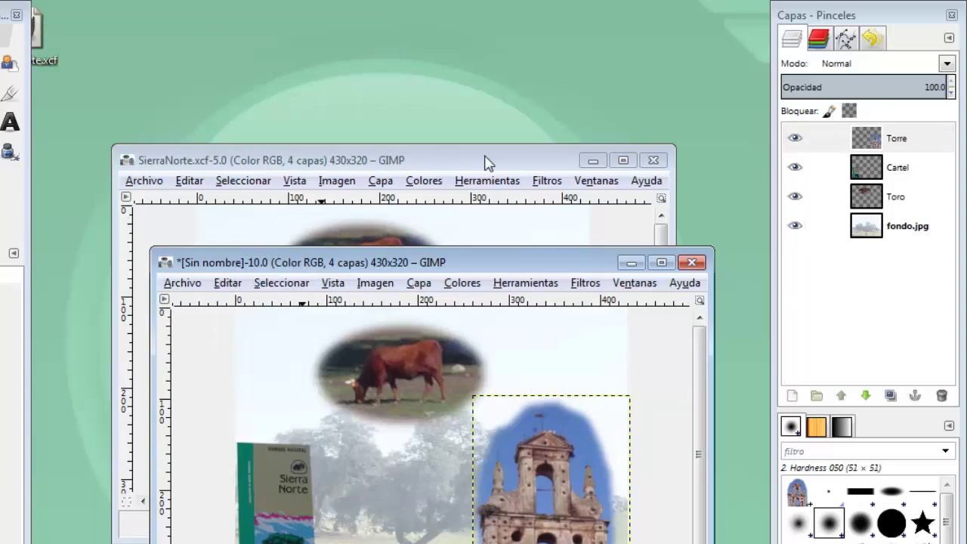
left_click(653, 161)
left_click_drag(512, 266, 451, 144)
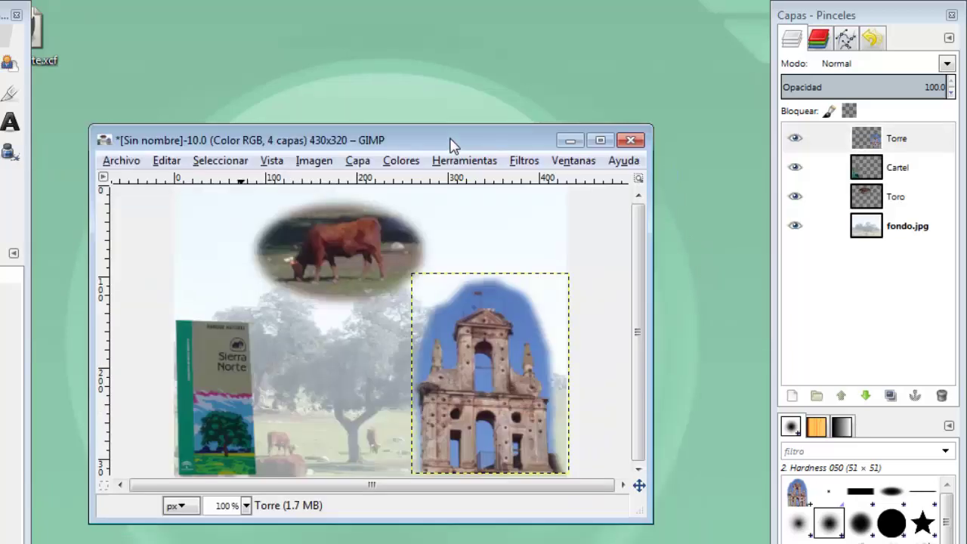
Step: Select the Cartel layer and open its layer boundary size settings with width and height linked
left_click(907, 168)
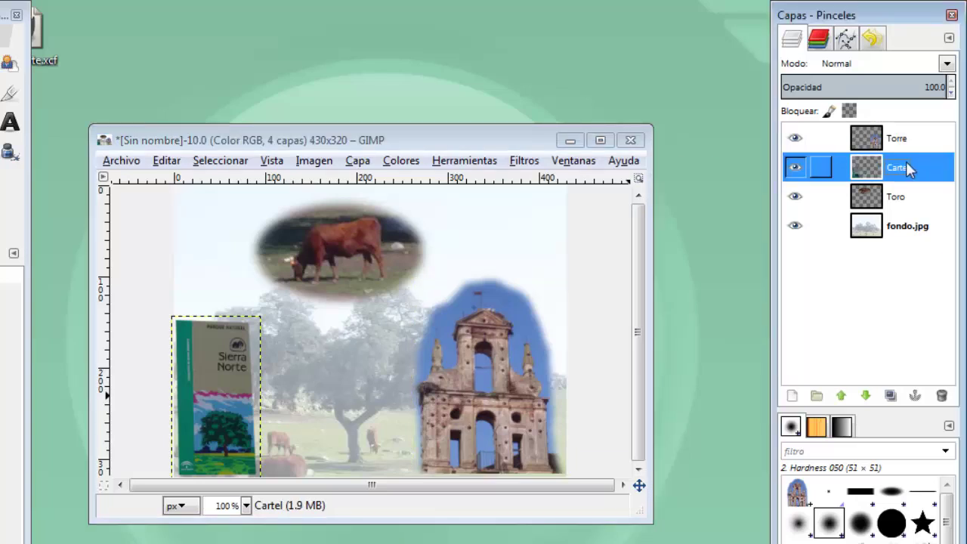
left_click(357, 162)
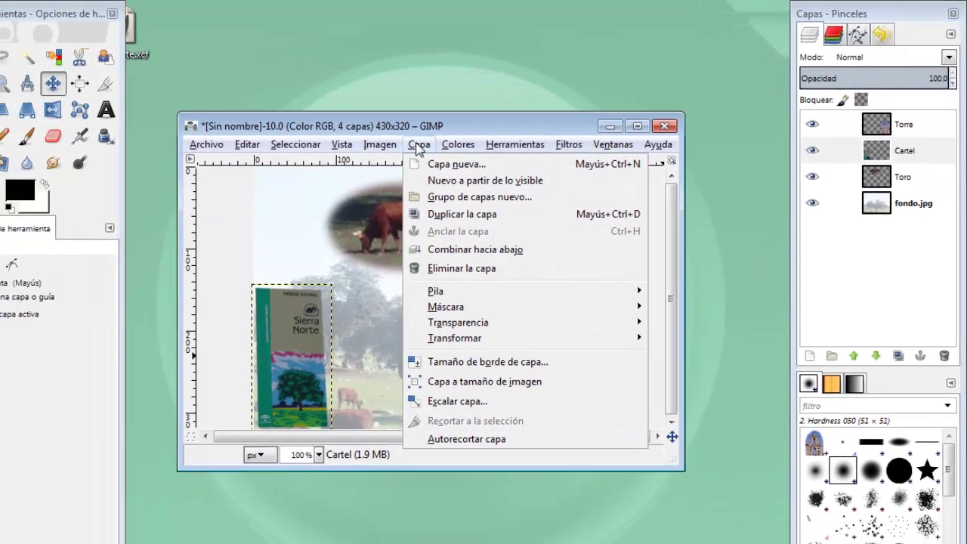
left_click(464, 362)
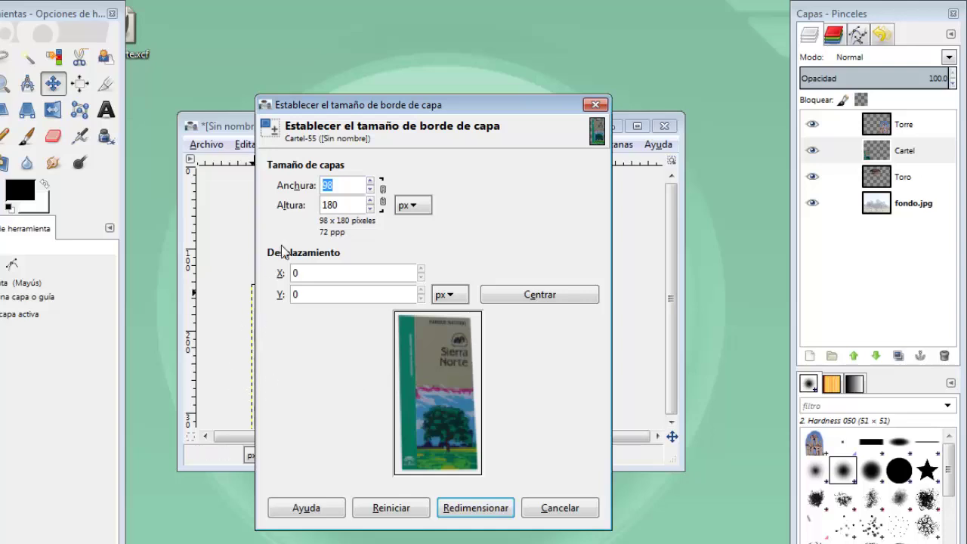
left_click(341, 184)
left_click(383, 195)
Step: Enlarge the boundary to 122 × 224, centre the poster at offset 12, 22, and apply
left_click(370, 181)
left_click(370, 181)
left_click(370, 181)
left_click(370, 181)
left_click(370, 181)
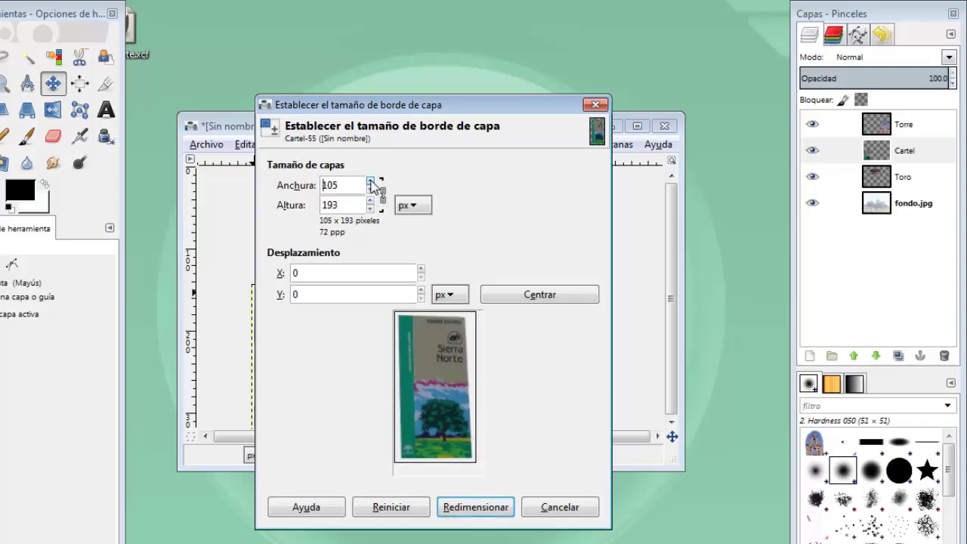
left_click(370, 182)
left_click(370, 182)
left_click(370, 181)
left_click(370, 182)
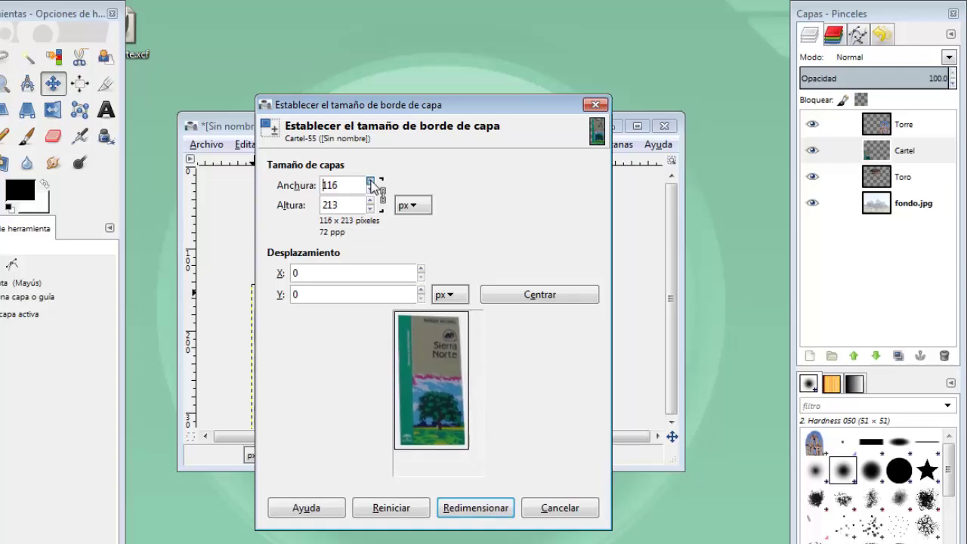
left_click(370, 182)
left_click(370, 182)
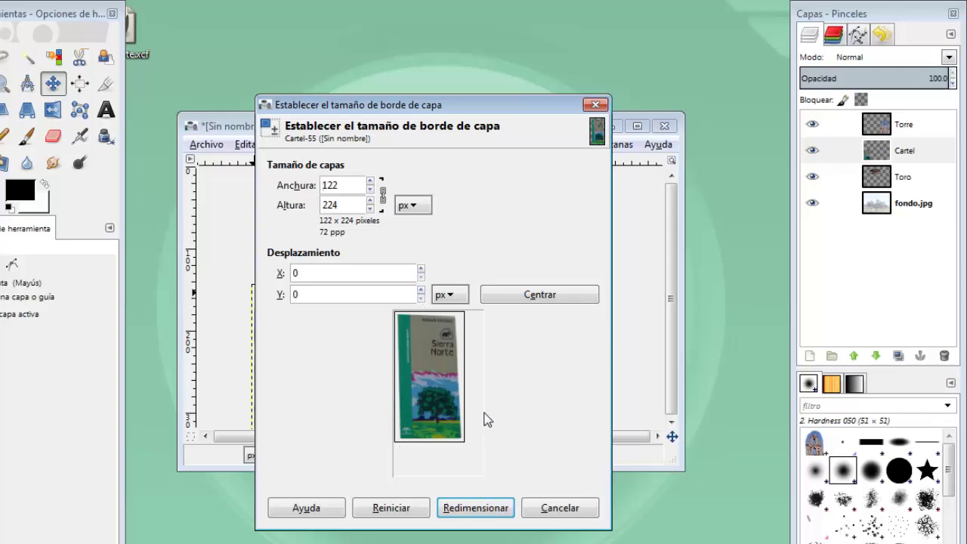
left_click(541, 295)
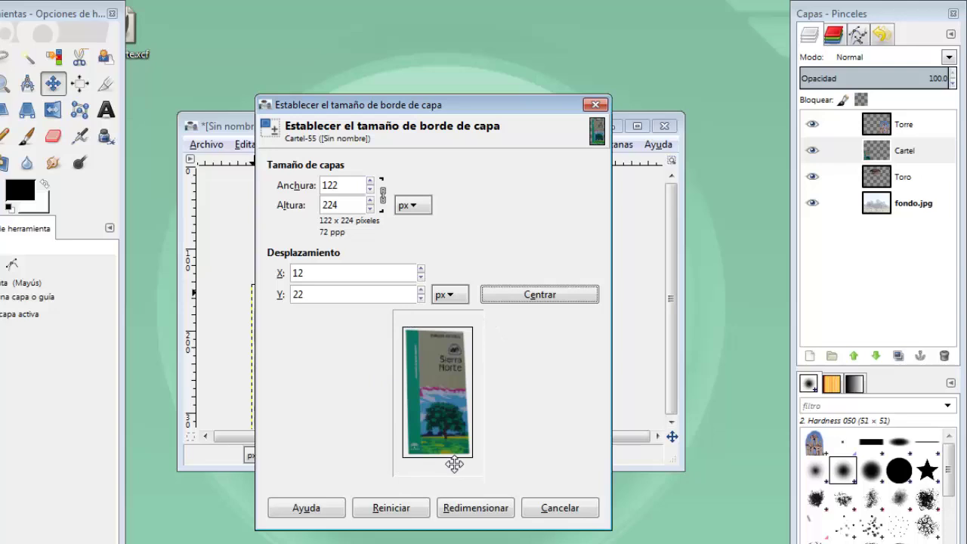
left_click(477, 512)
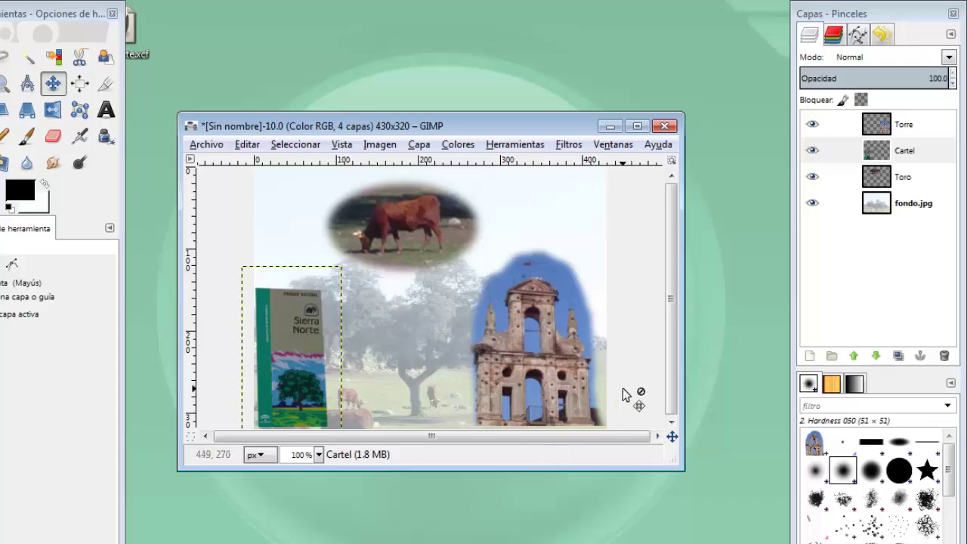
Step: Resize the Torre tower layer to the full 430 × 320 image with Capa a tamaño de imagen
left_click(910, 130)
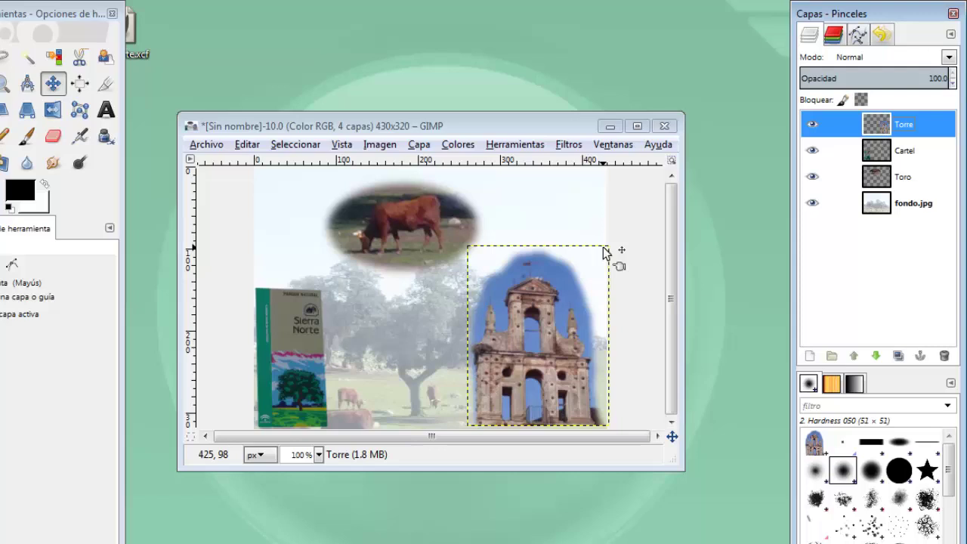
left_click(420, 146)
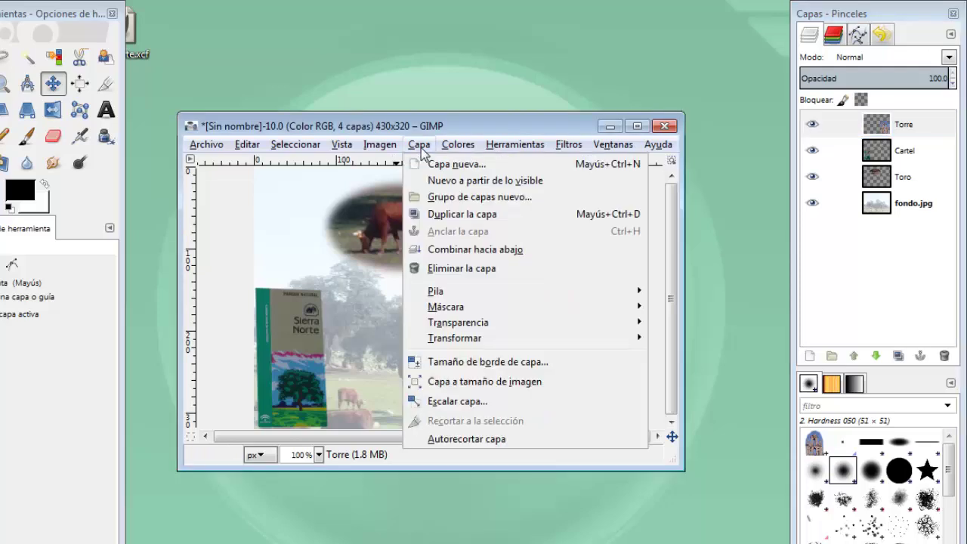
left_click(480, 387)
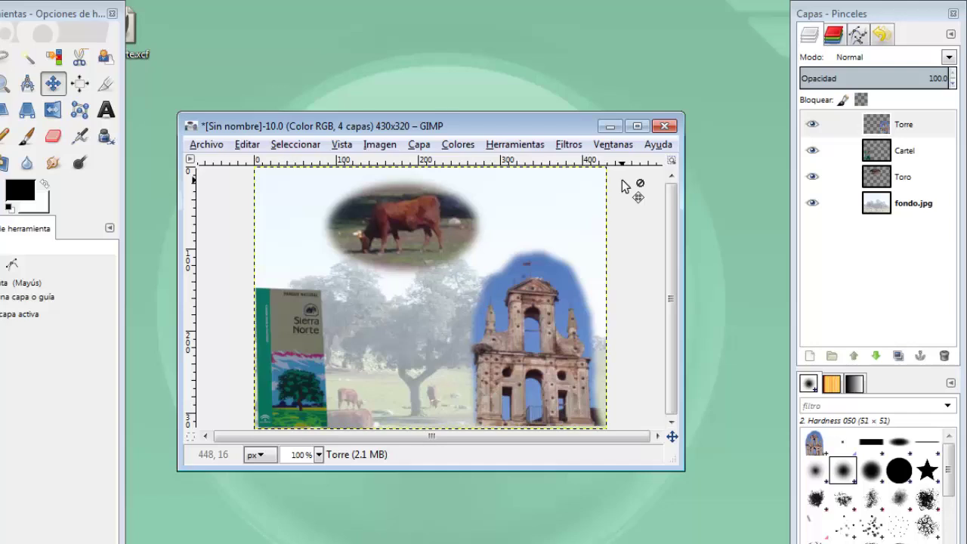
Step: Scale the Toro cow layer proportionally to 250 × 165 pixels via Escalar capa
left_click(908, 180)
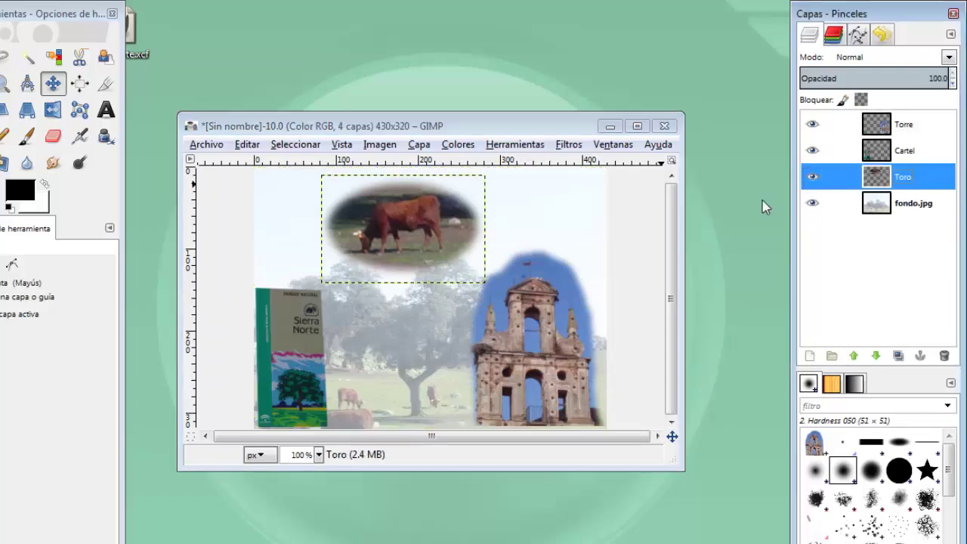
left_click(418, 147)
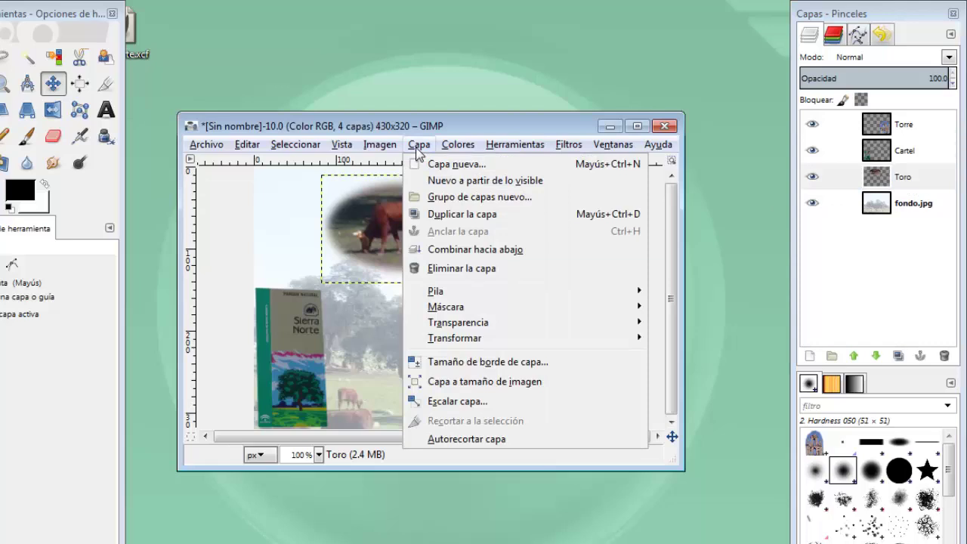
left_click(446, 401)
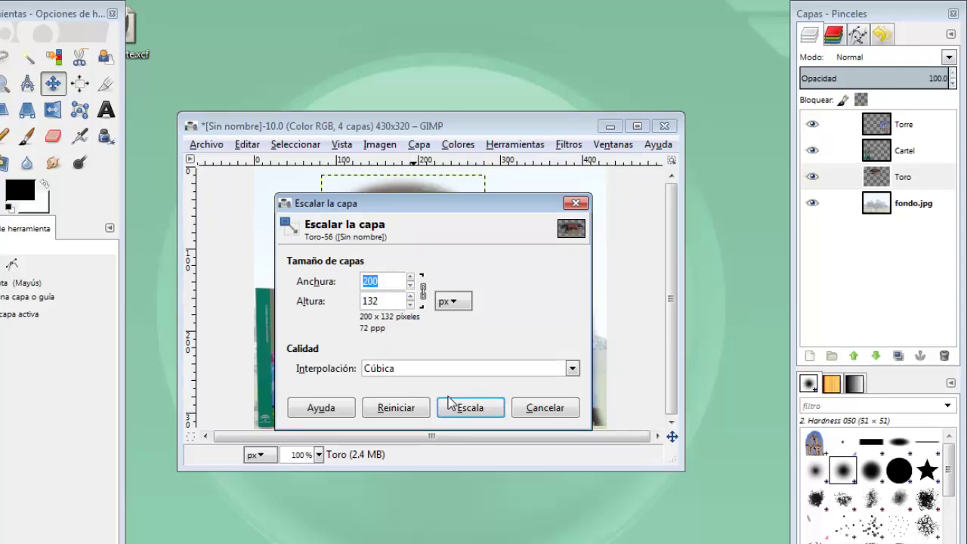
left_click(410, 277)
left_click_drag(410, 277, 410, 276)
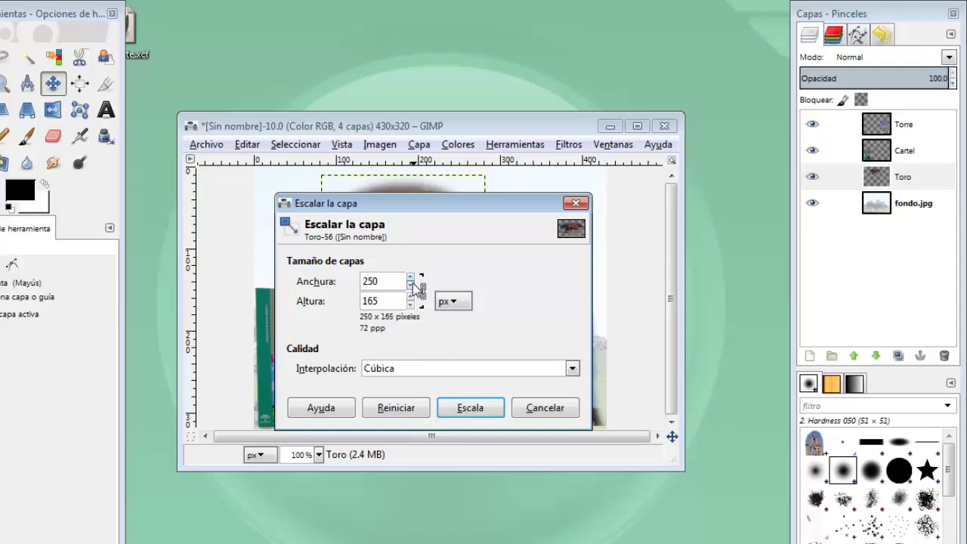
left_click(461, 408)
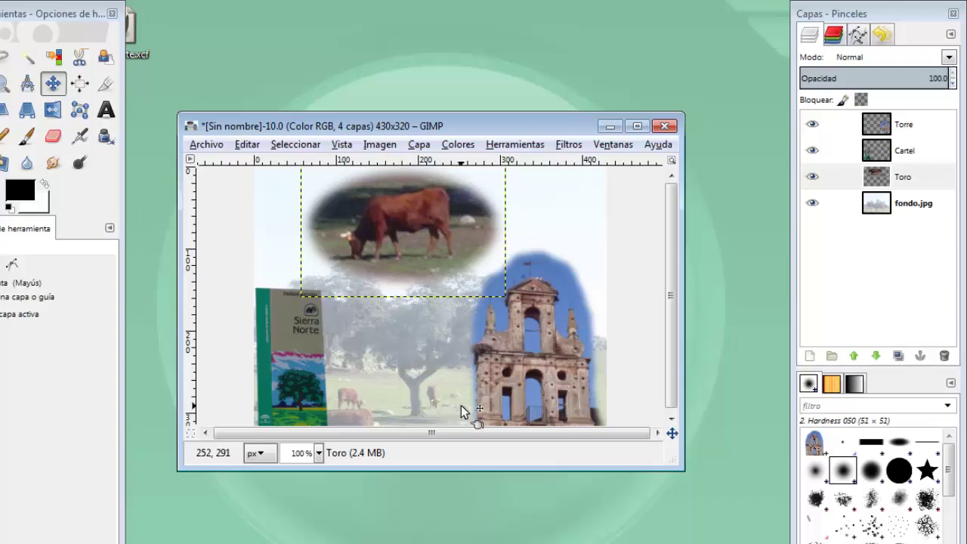
Step: Merge the Torre layer down into Cartel with Combinar hacia abajo
left_click(910, 123)
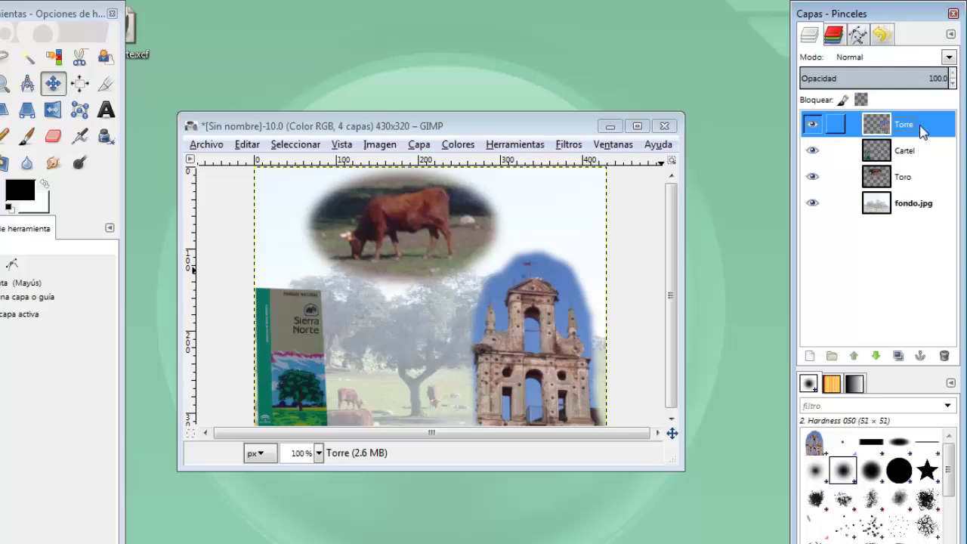
right_click(922, 132)
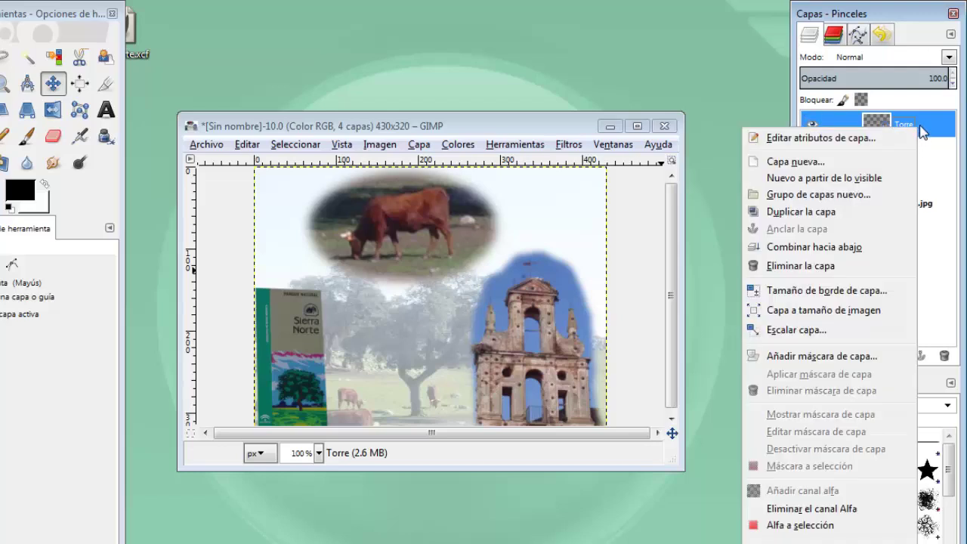
left_click(853, 249)
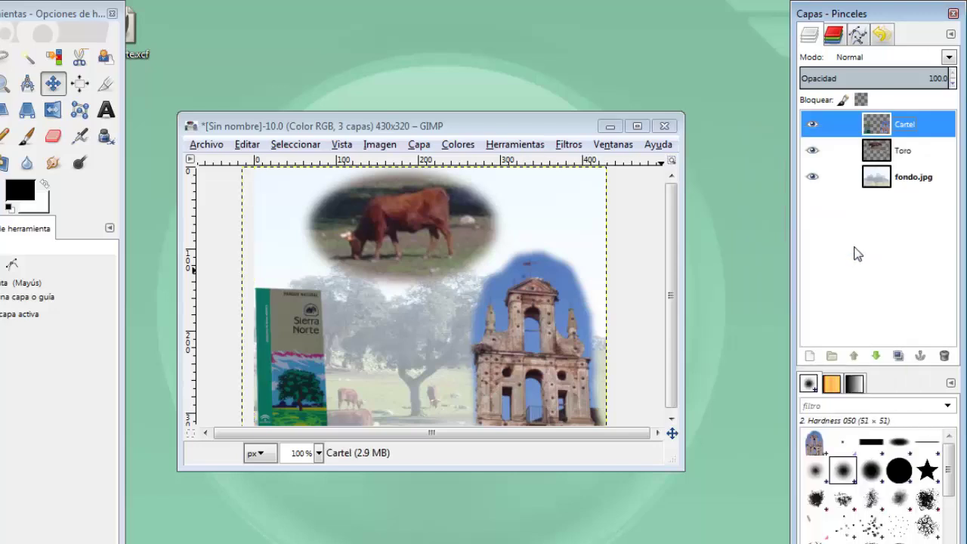
Step: Toggle Cartel's visibility off and on twice to check the merged tower
left_click(812, 129)
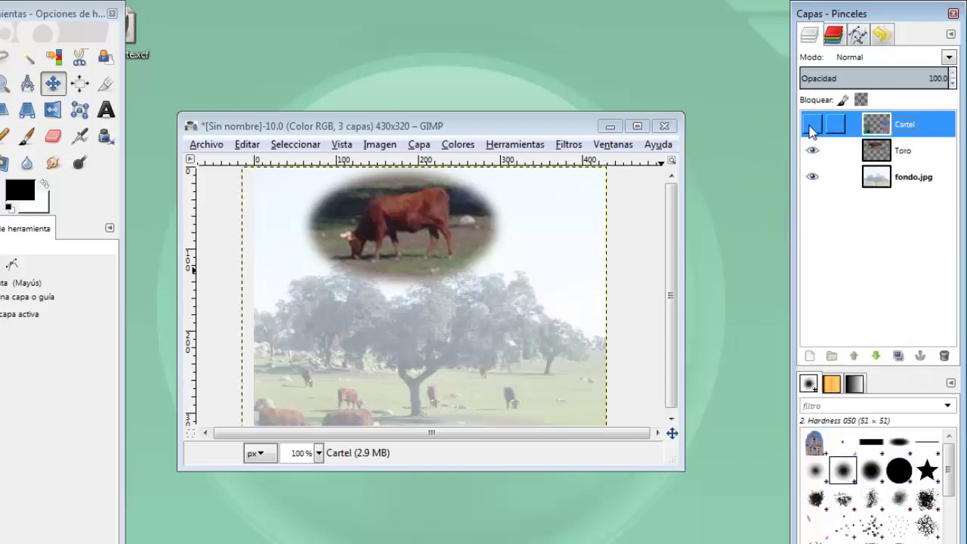
left_click(812, 129)
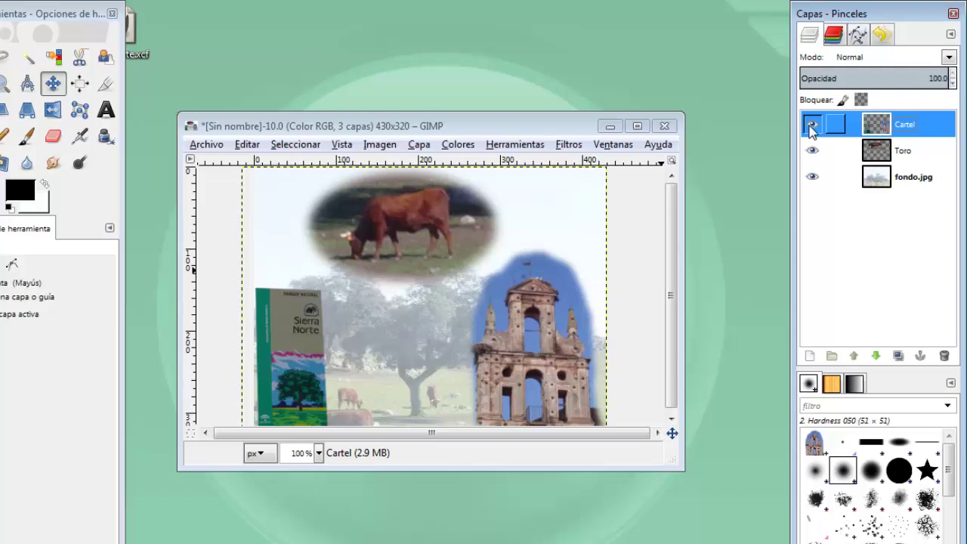
left_click(811, 128)
left_click(812, 128)
Step: Merge all visible layers into fondo.jpg using Combinar las capas visibles with Expandida lo necesario
right_click(937, 134)
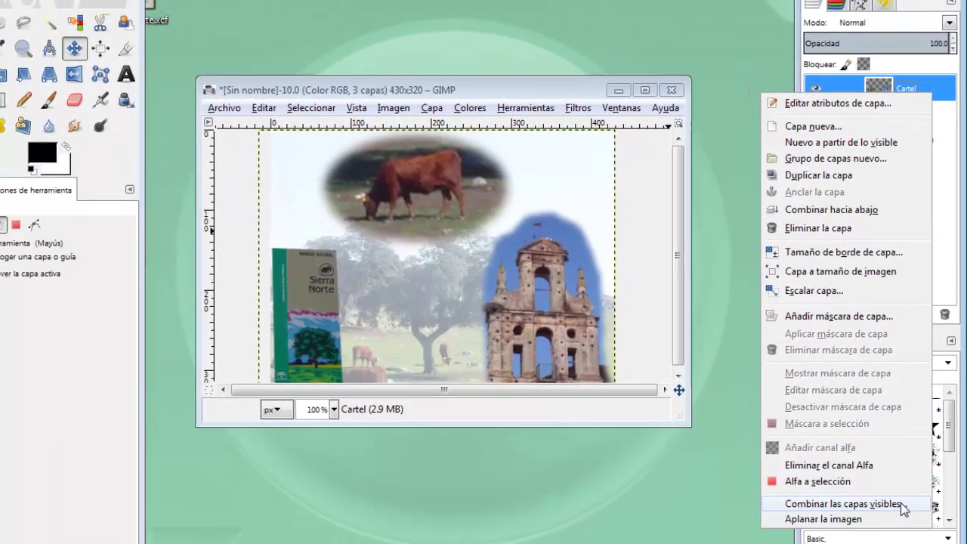
left_click(898, 505)
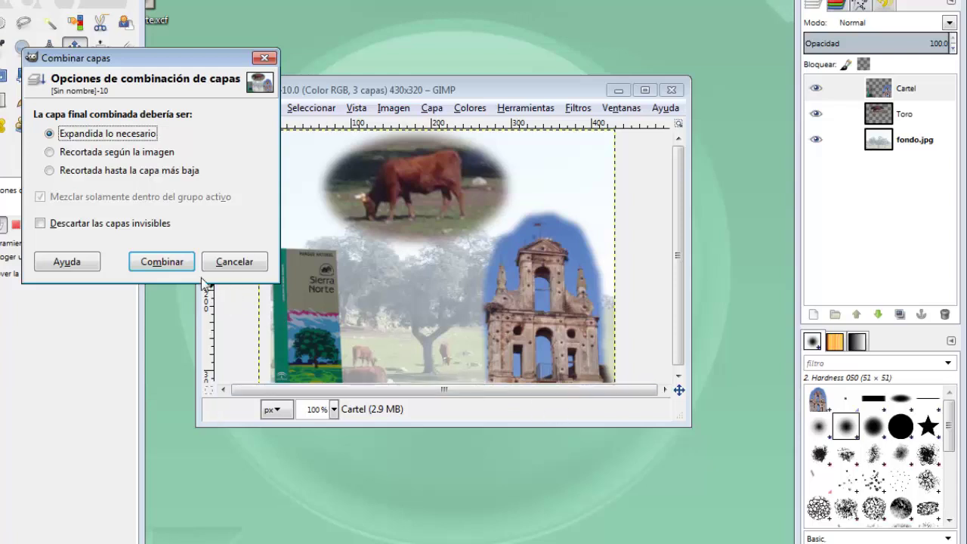
left_click(173, 264)
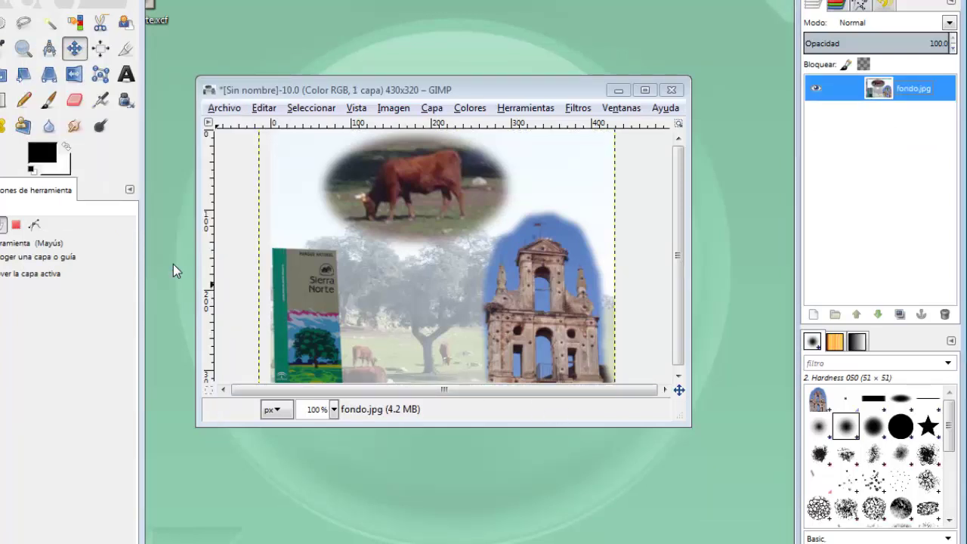